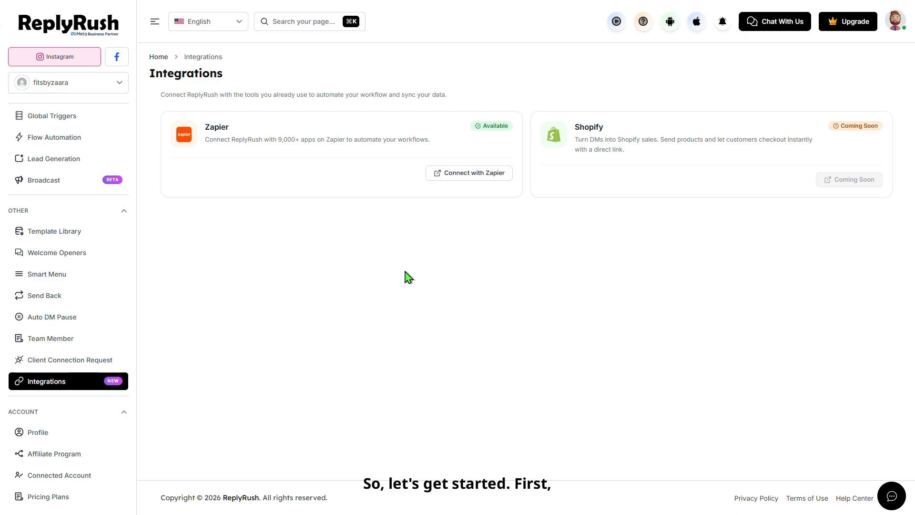
Connect ReplyRush with Zapier, then create and open a folder named 'Zara client'
click(443, 172)
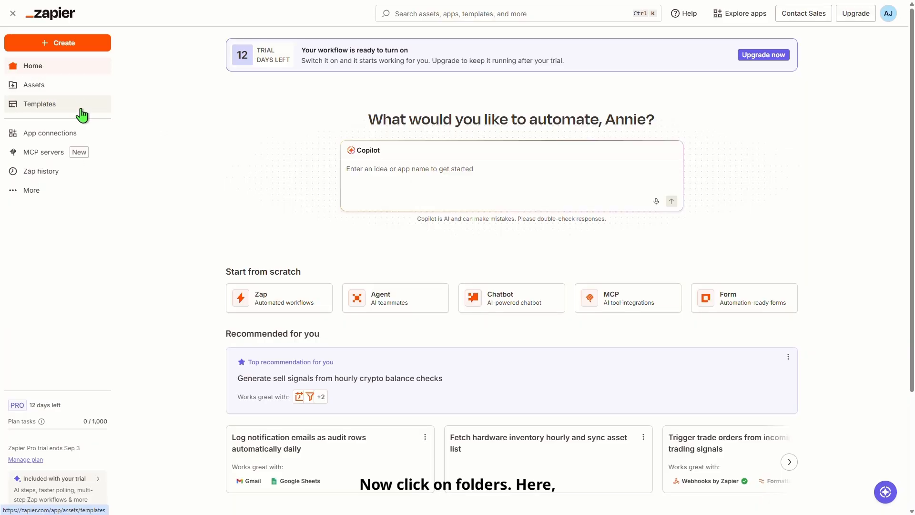
click(82, 114)
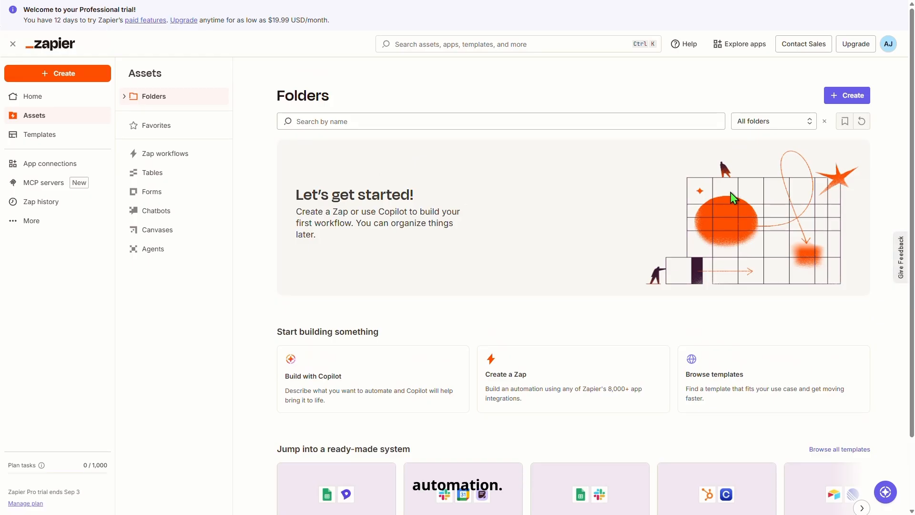
click(866, 102)
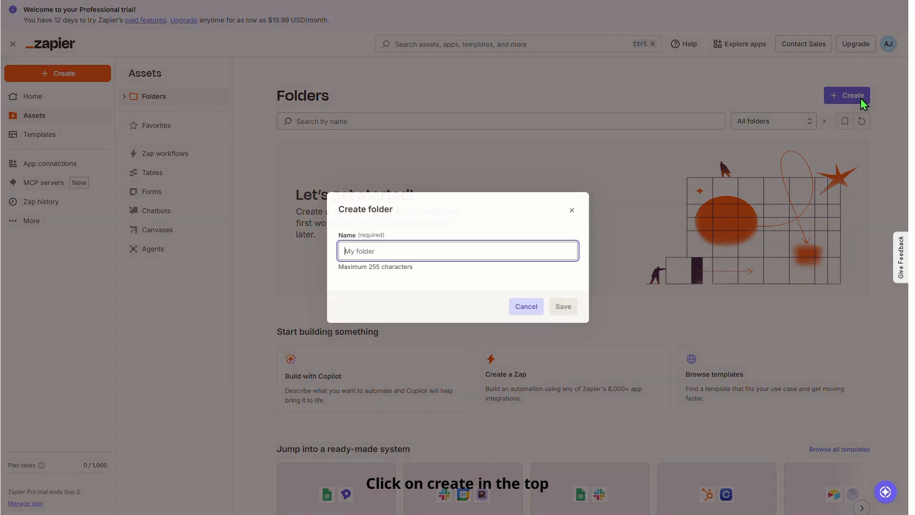
click(488, 249)
text(Z)
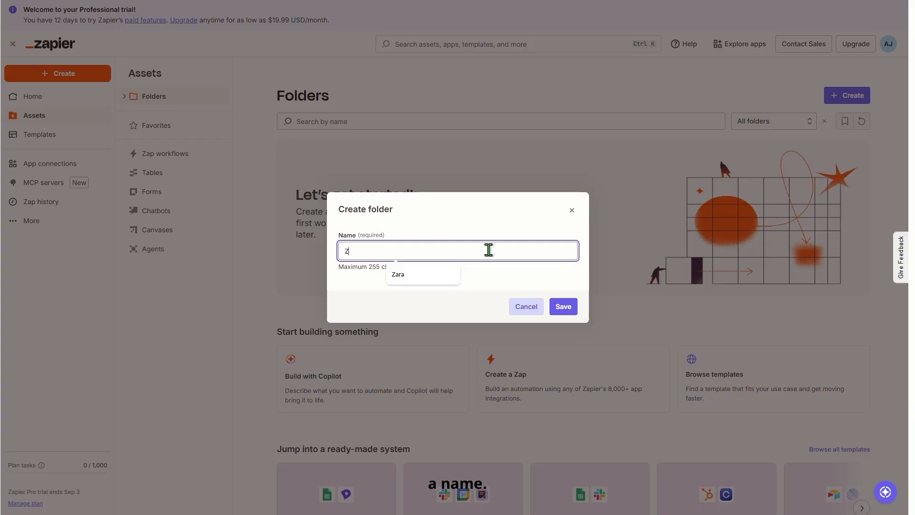
text(ara client)
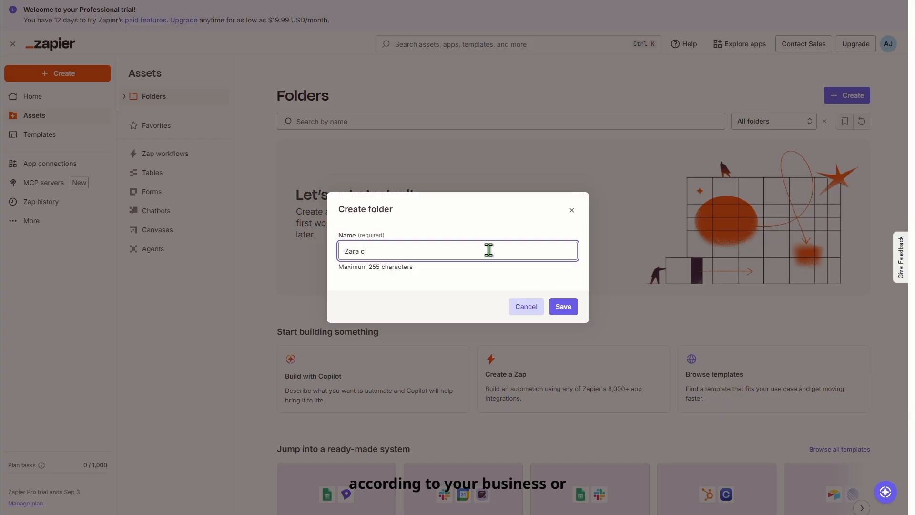
click(570, 313)
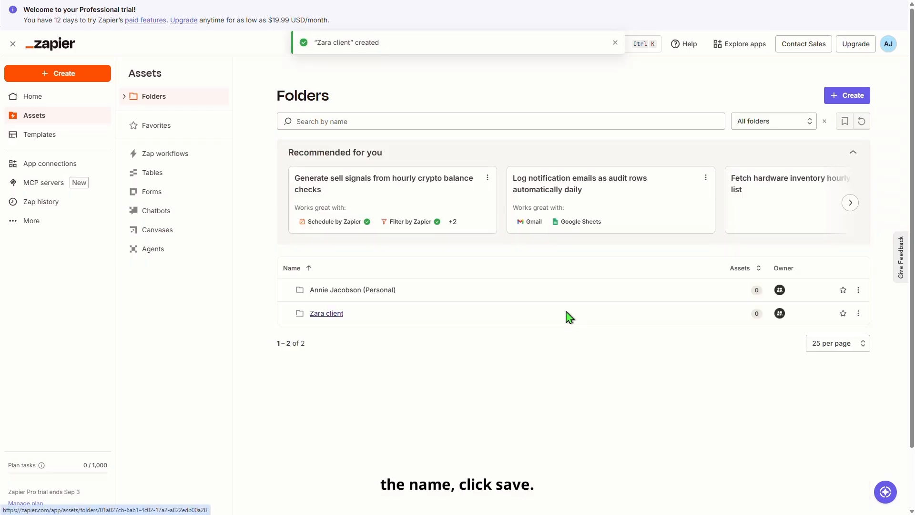
click(570, 317)
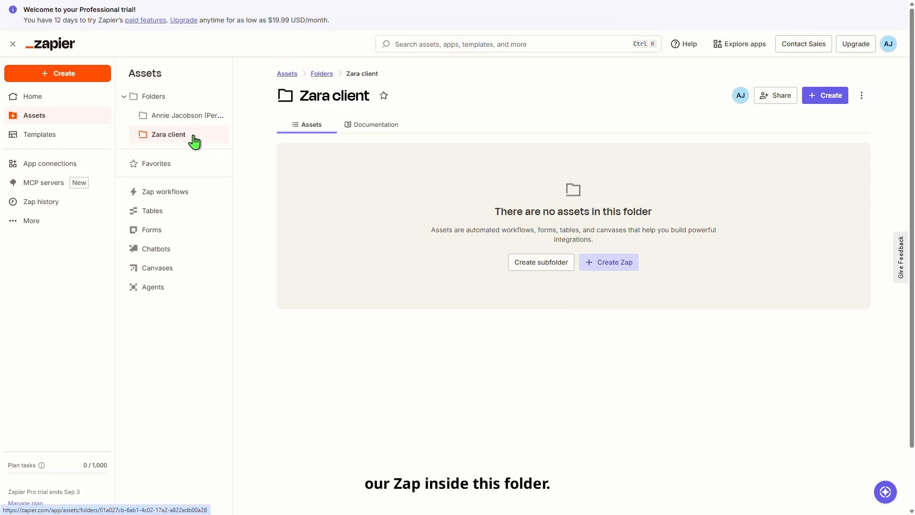
Create a new Zap inside the empty 'Zara client' folder
click(612, 274)
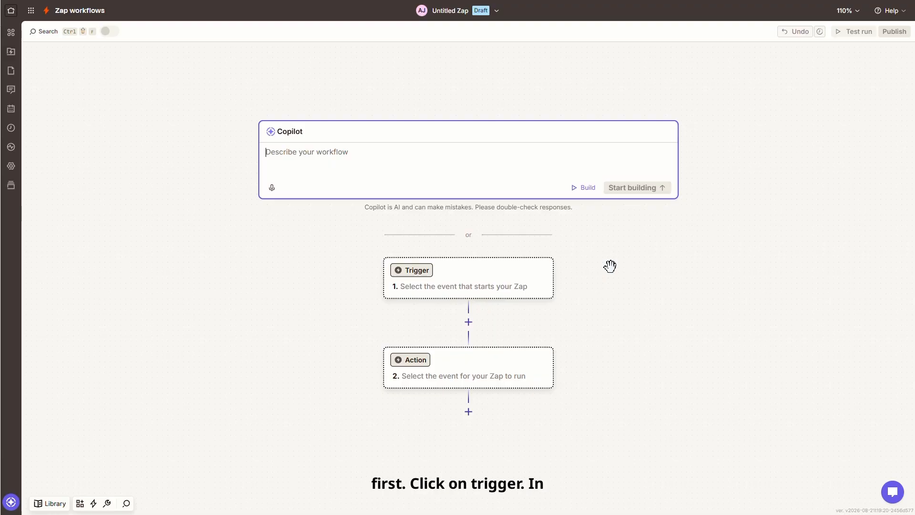
Set the Zap trigger to the ReplyRush app with the Lead Form Completed event
click(548, 289)
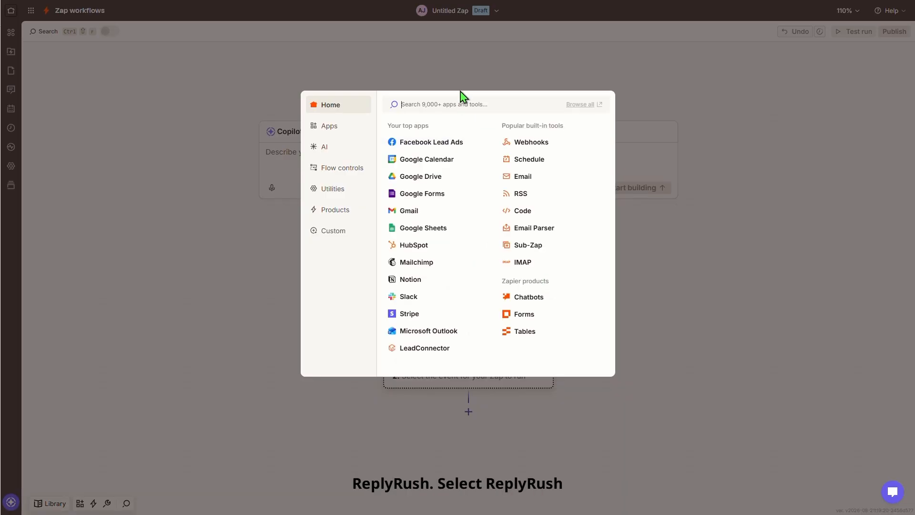
text(ReplyRush)
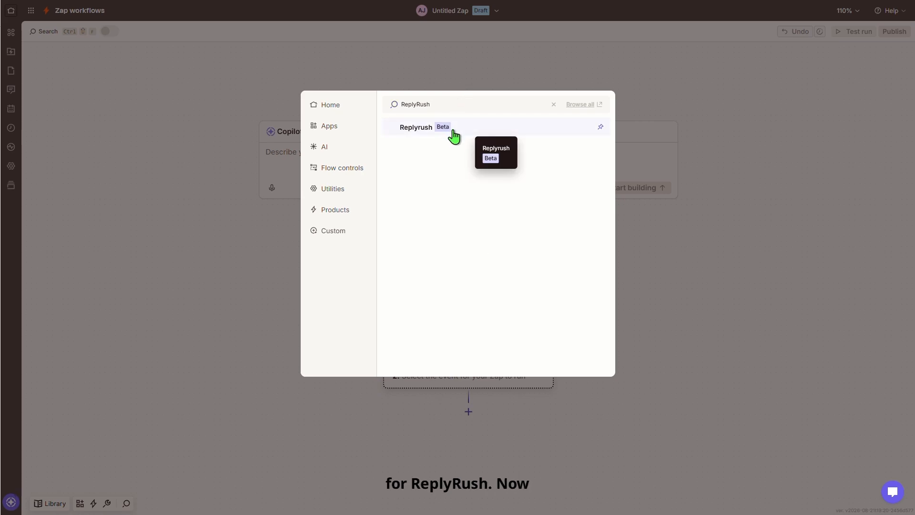
click(453, 128)
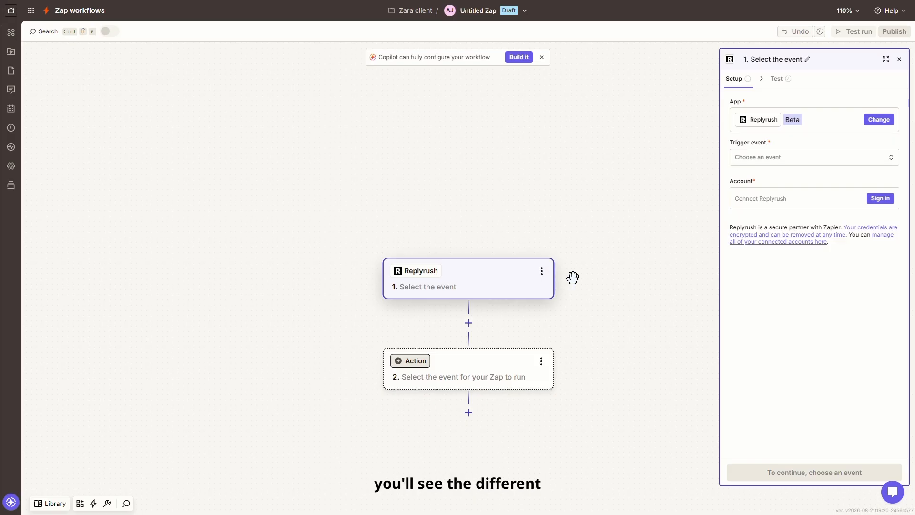
click(803, 158)
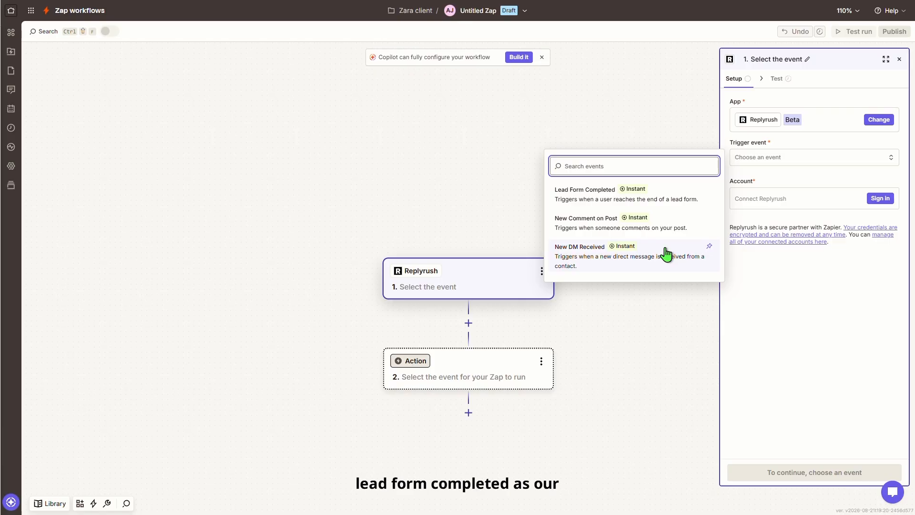
click(654, 201)
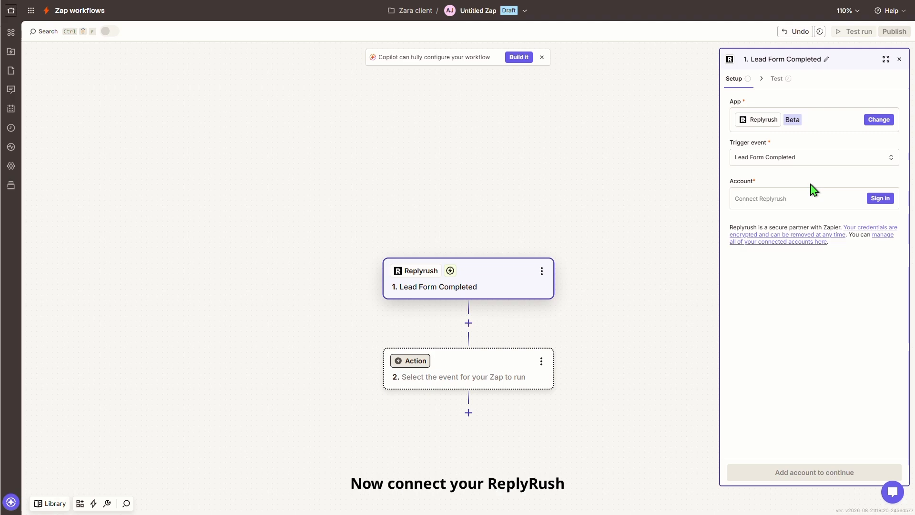
Connect and approve the ReplyRush account, then test the trigger to load the Lead Form A sample
click(880, 198)
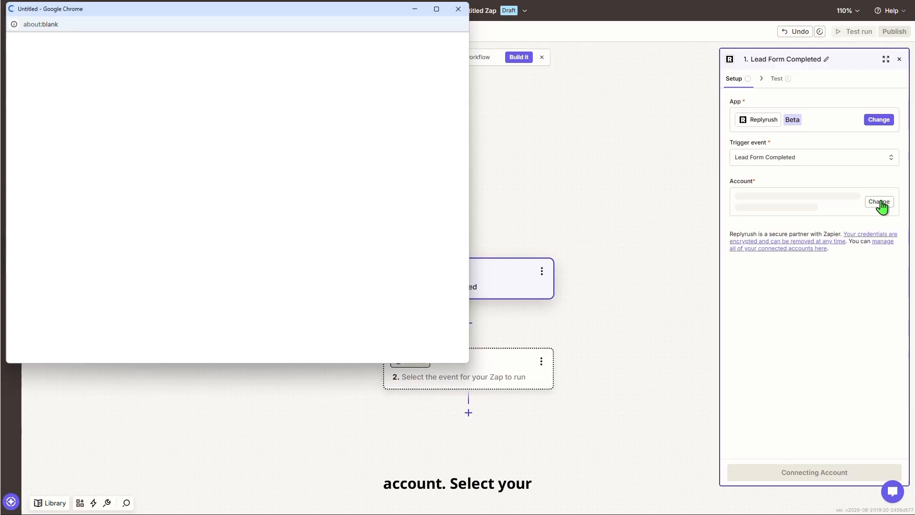
click(339, 163)
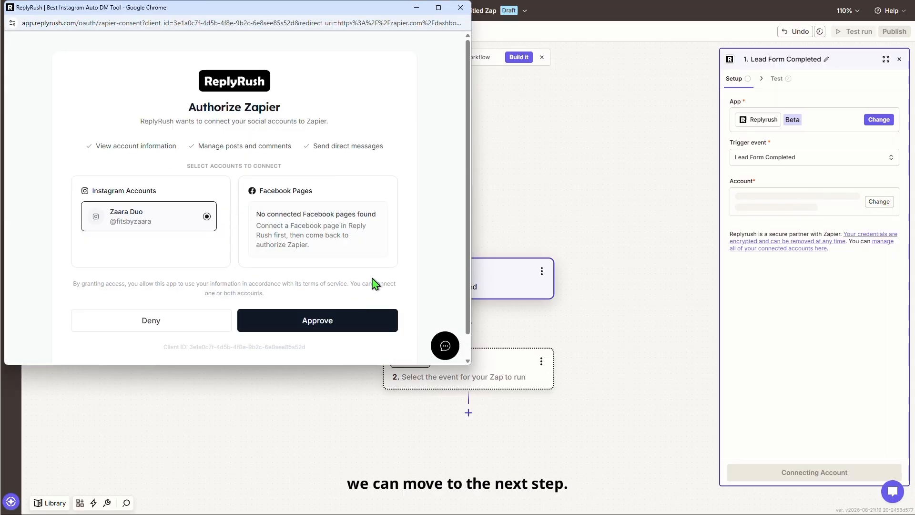
click(363, 323)
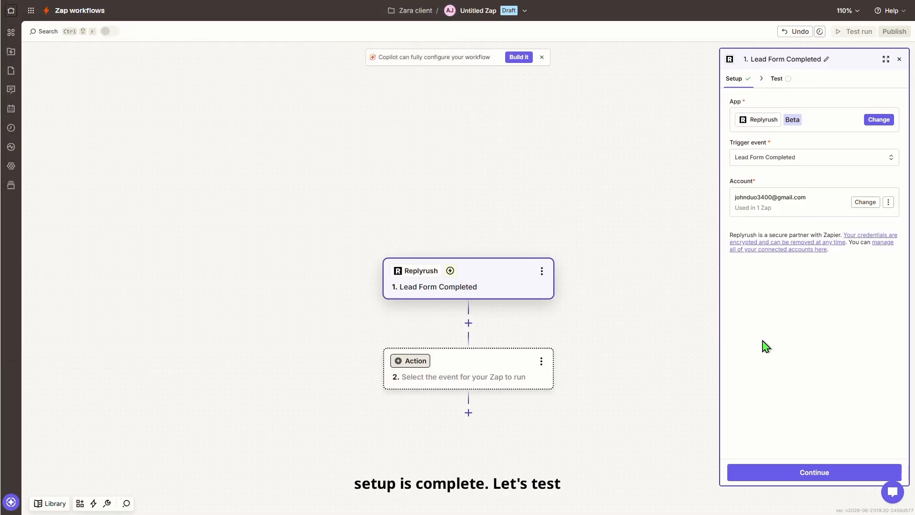
click(810, 472)
click(835, 474)
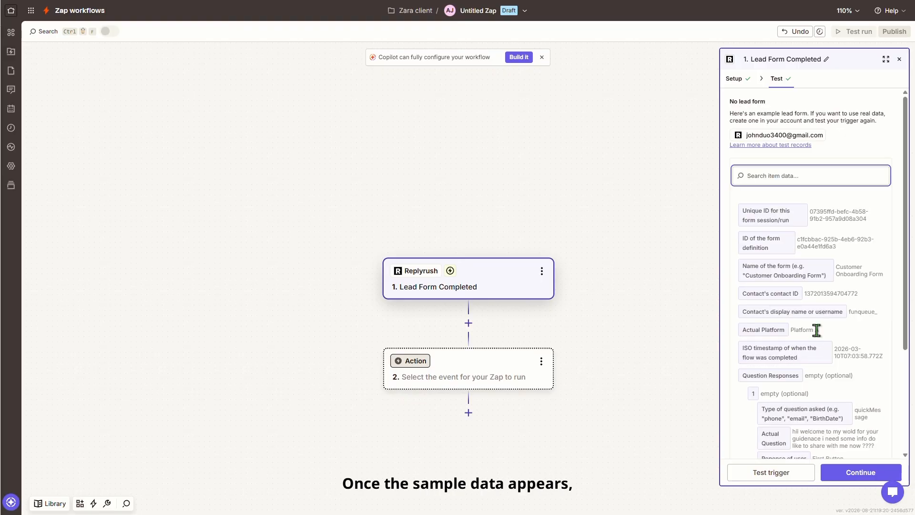
scroll(816, 330, down, 3)
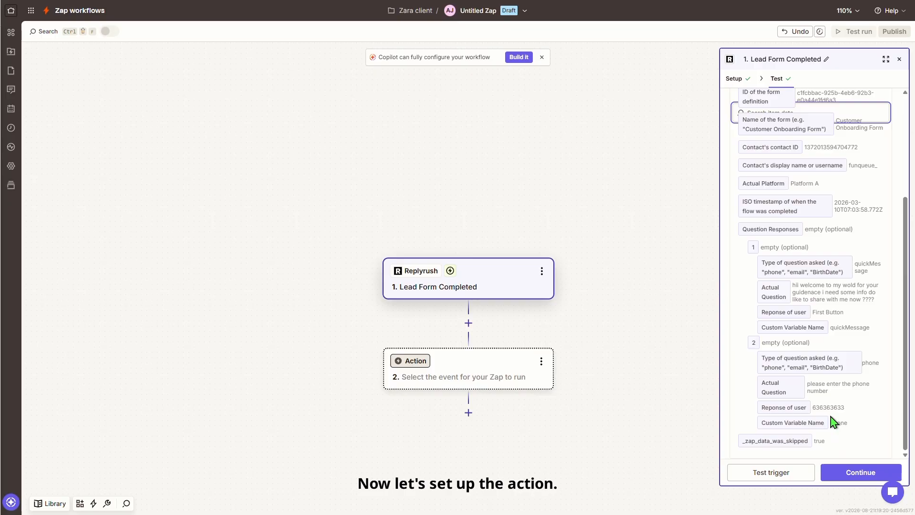
scroll(815, 315, up, 3)
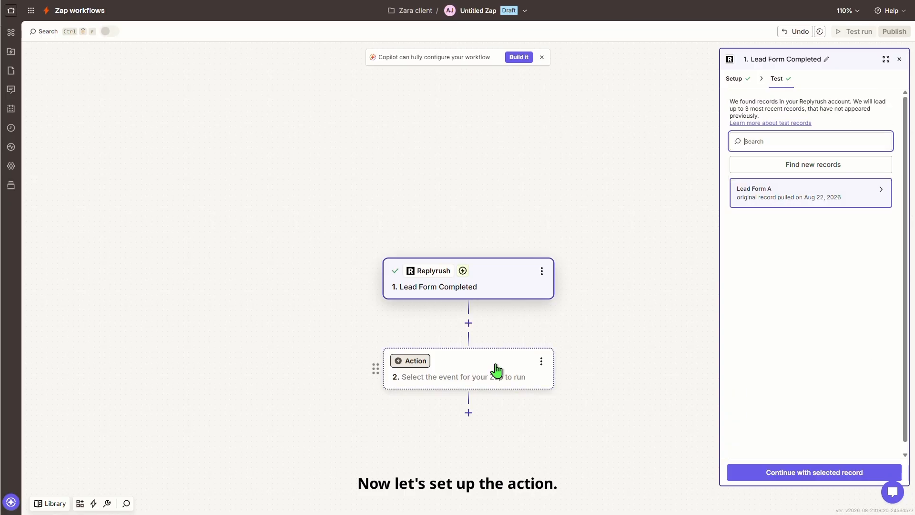
Make Google Sheets the app for the action step
click(497, 372)
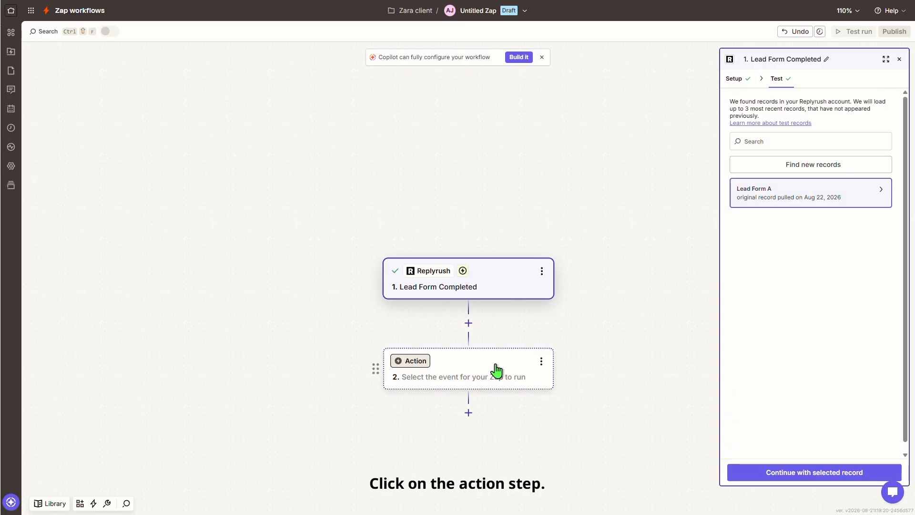
click(496, 371)
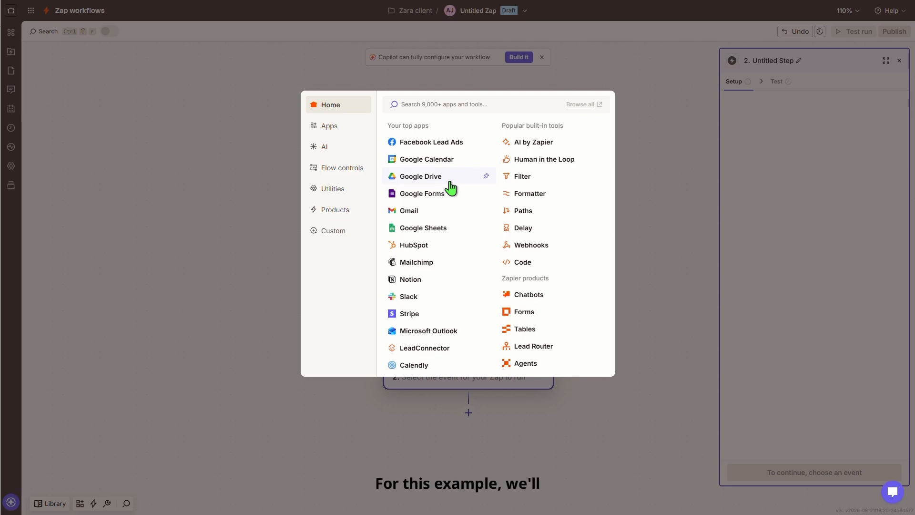
click(444, 229)
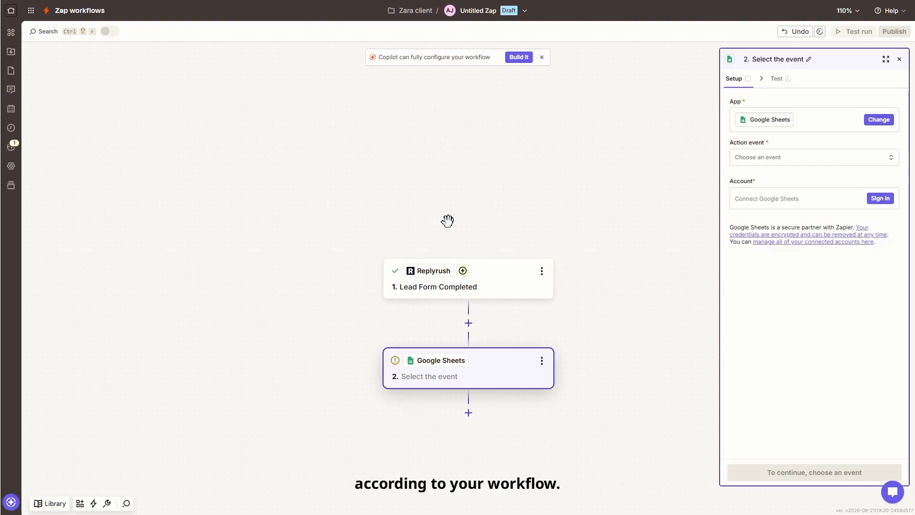
Add Gmail and Salesforce steps after Google Sheets, then reselect the Google Sheets step
click(469, 413)
click(421, 232)
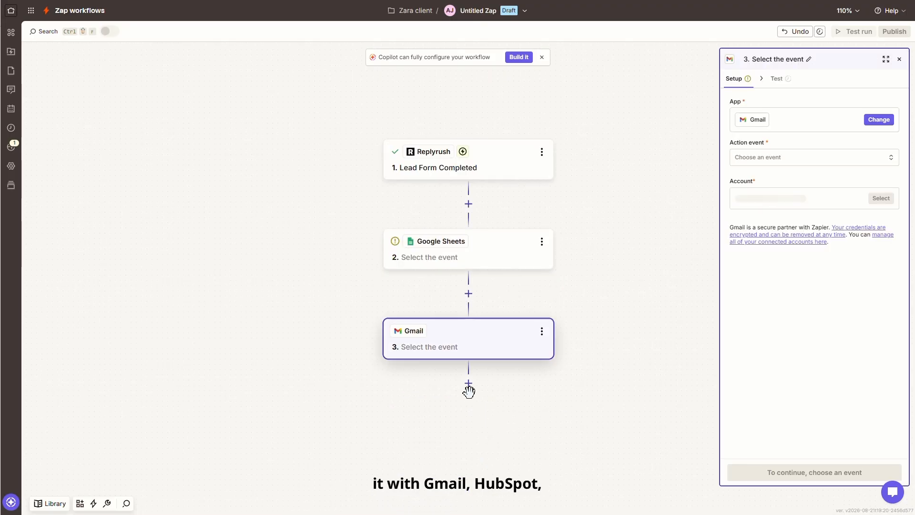
click(467, 388)
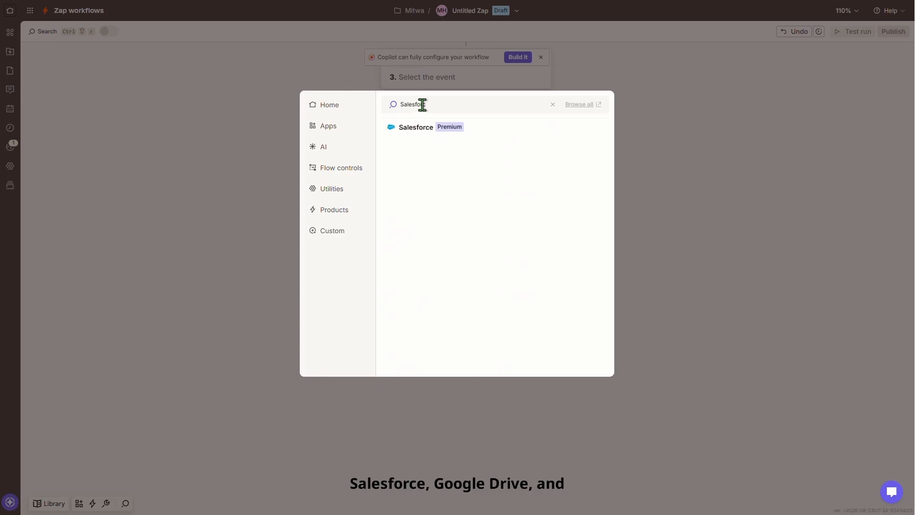
click(419, 127)
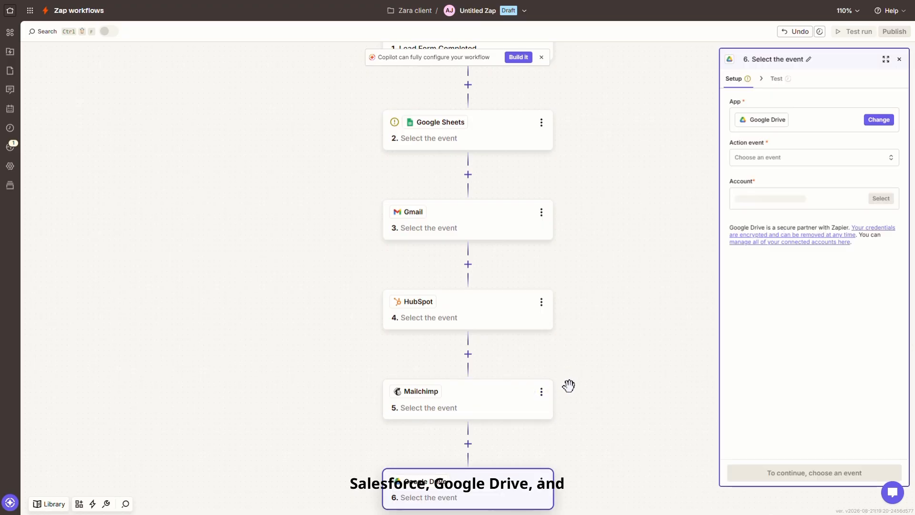
scroll(569, 385, up, 3)
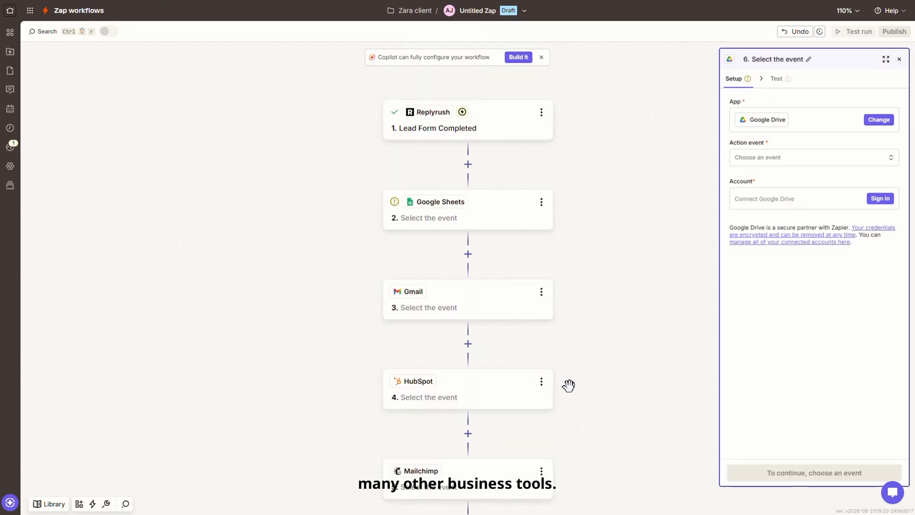
scroll(568, 385, down, 6)
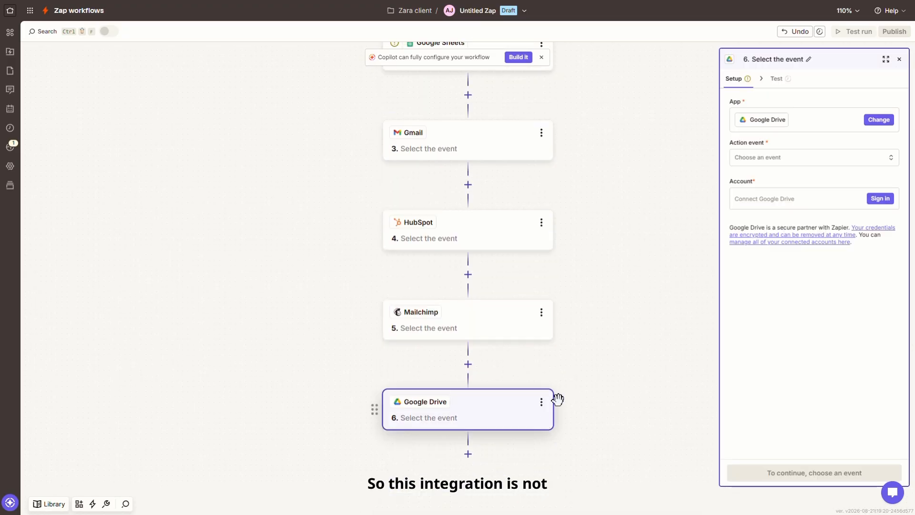
scroll(608, 382, up, 5)
click(495, 187)
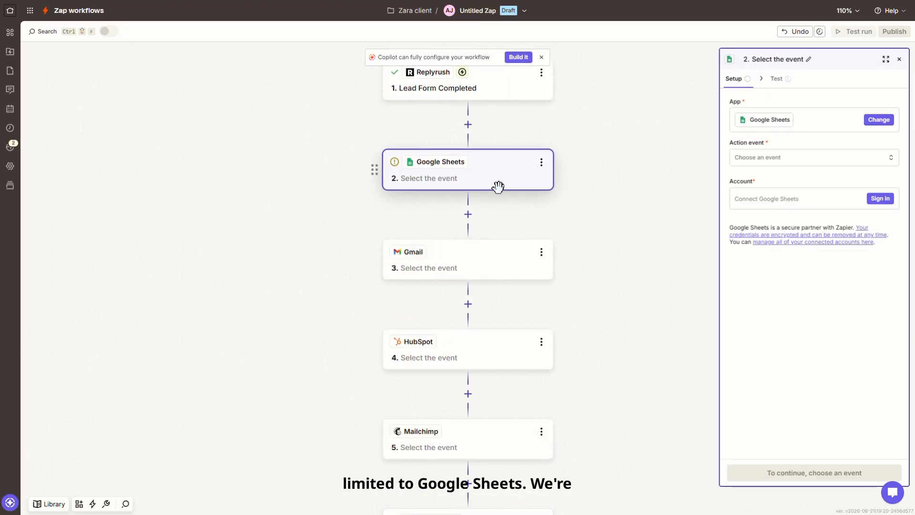
scroll(580, 266, down, 3)
scroll(580, 273, down, 2)
Delete the Google Drive, Mailchimp and HubSpot steps from the Zap
click(540, 401)
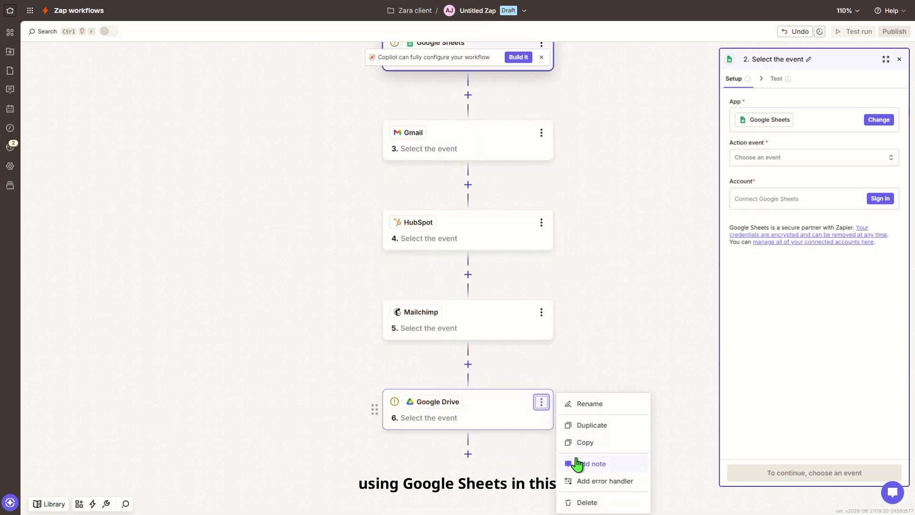
click(573, 502)
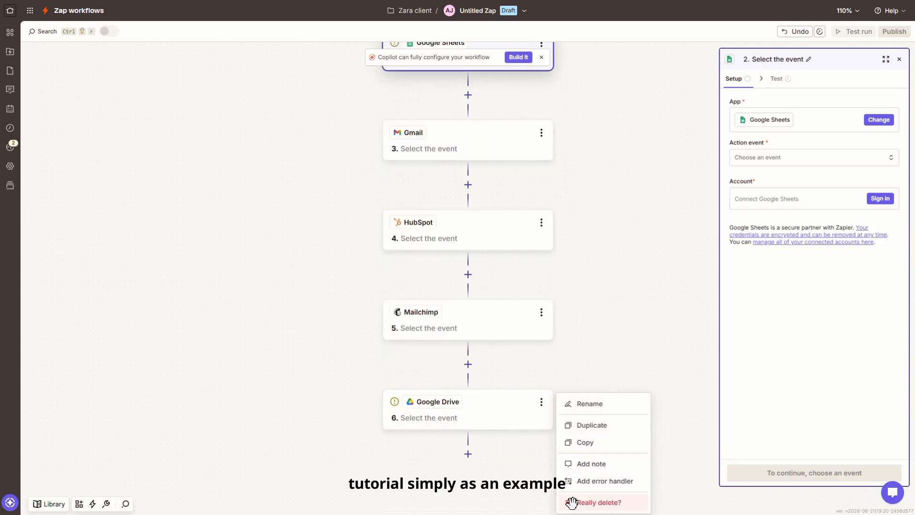
click(573, 502)
click(541, 312)
click(577, 412)
click(578, 412)
click(542, 222)
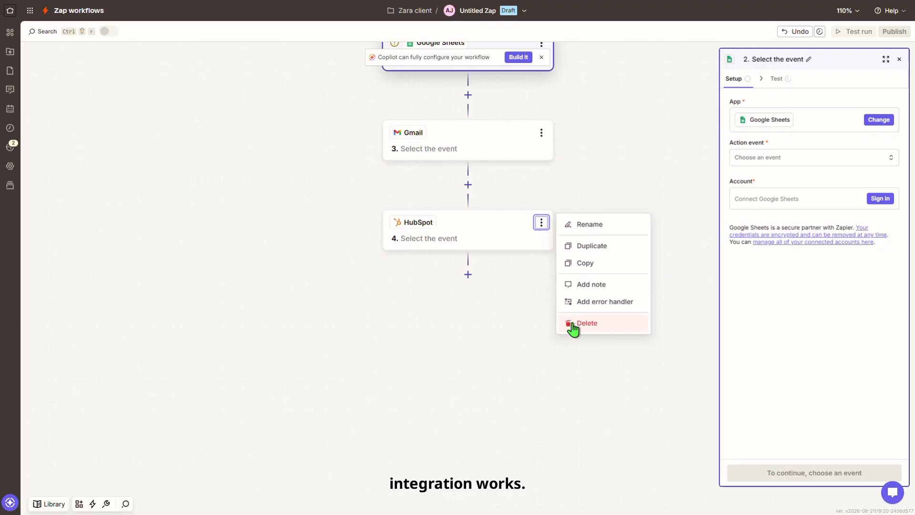
click(574, 323)
scroll(549, 228, up, 3)
click(542, 212)
Delete the Gmail step, then show the 'User lead Form' spreadsheet and its header row
click(591, 313)
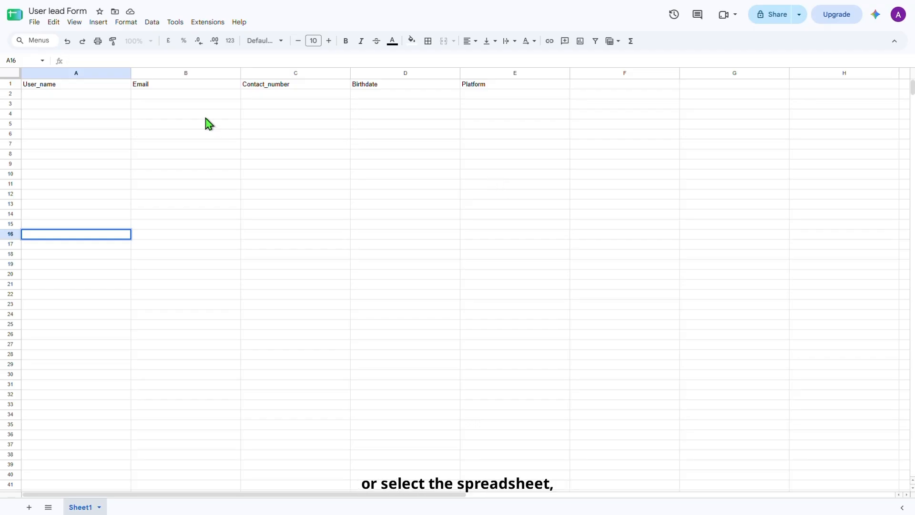
click(72, 6)
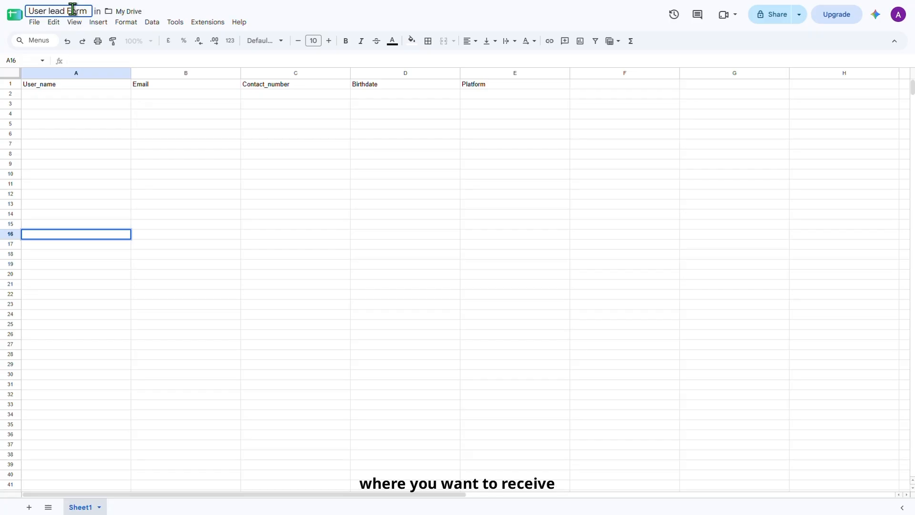
click(146, 62)
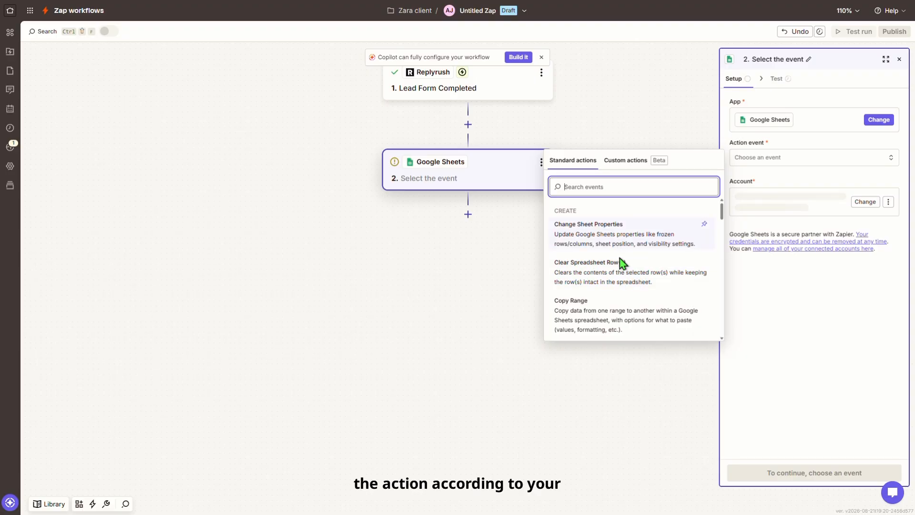
Set the Google Sheets action event to Create Spreadsheet Row
scroll(621, 273, down, 3)
scroll(618, 294, down, 3)
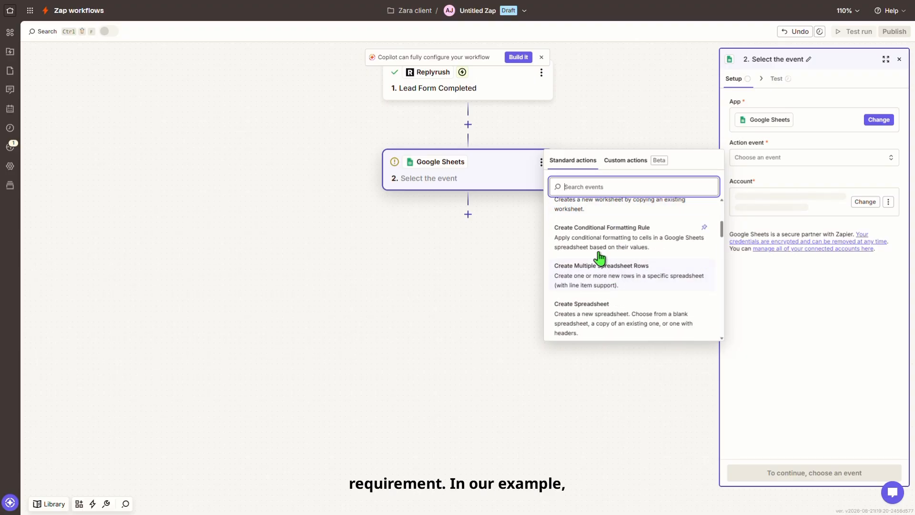
scroll(612, 305, down, 3)
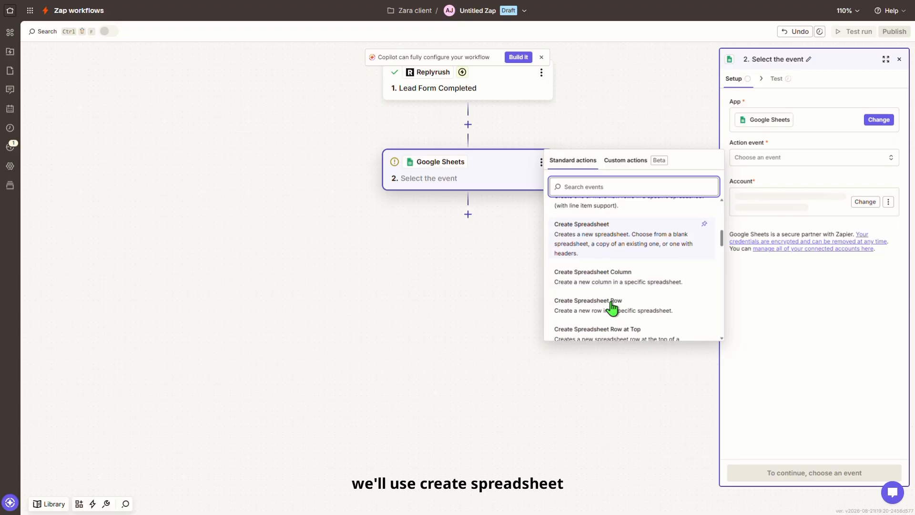
click(612, 304)
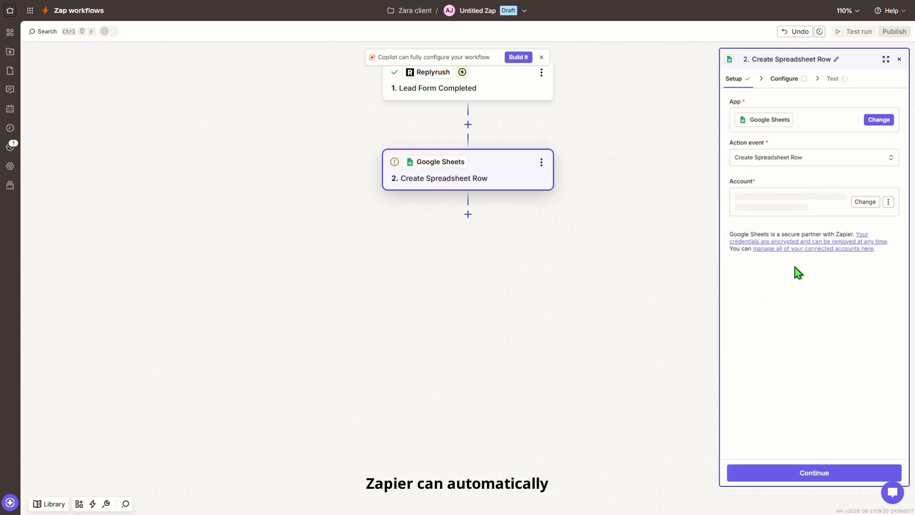
Reconnect the Google account for the Sheets step and grant Zapier access
click(864, 203)
click(608, 237)
click(263, 179)
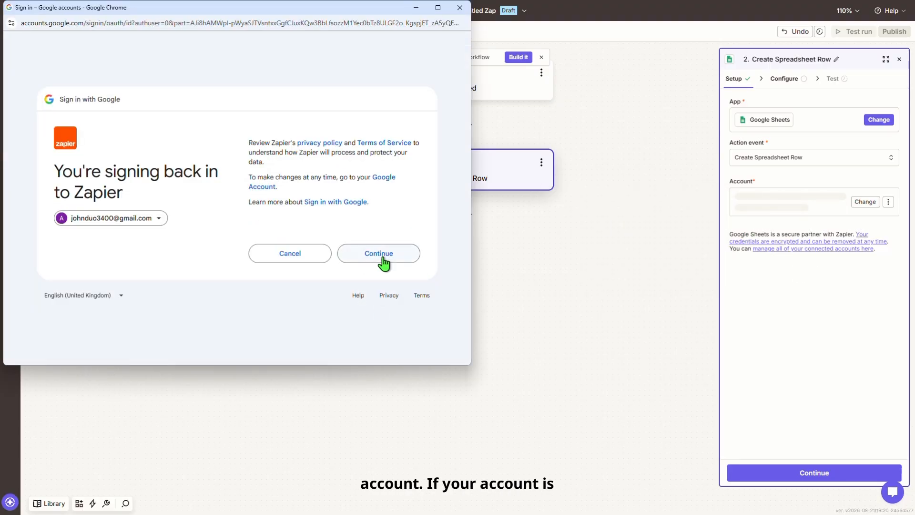
click(381, 257)
click(387, 300)
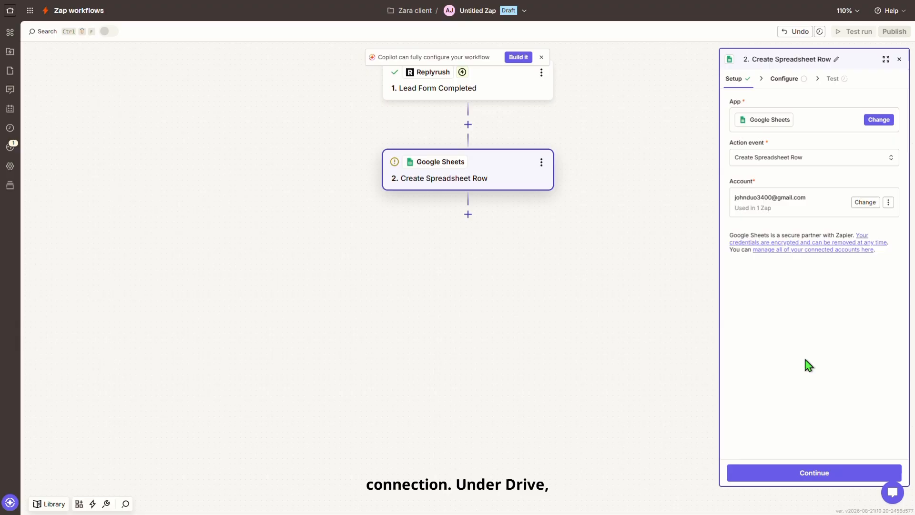
Target My Google Drive, the User lead Form spreadsheet and Sheet1, with spreadsheet timezone True
click(809, 474)
click(757, 117)
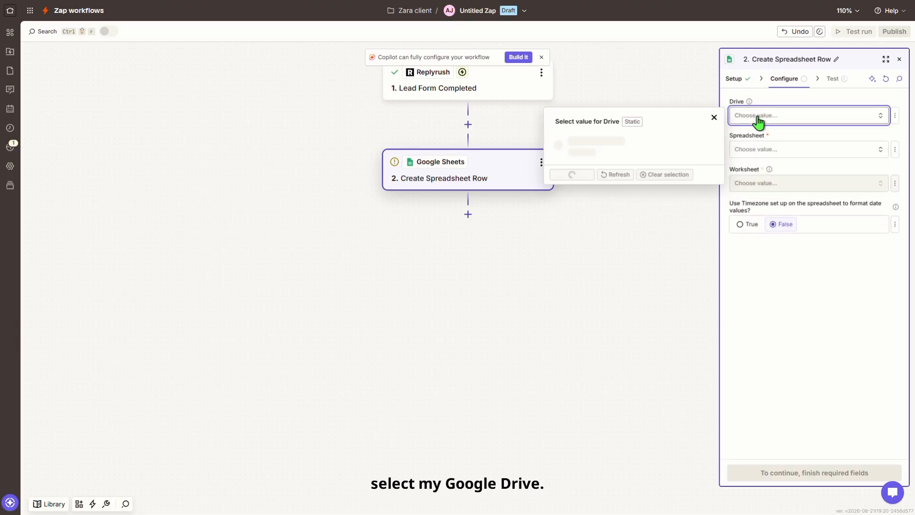
click(595, 145)
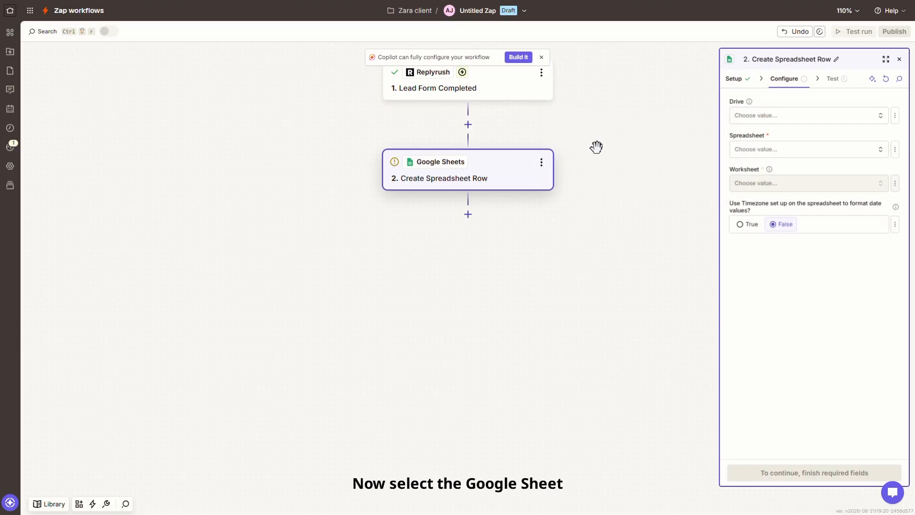
click(805, 150)
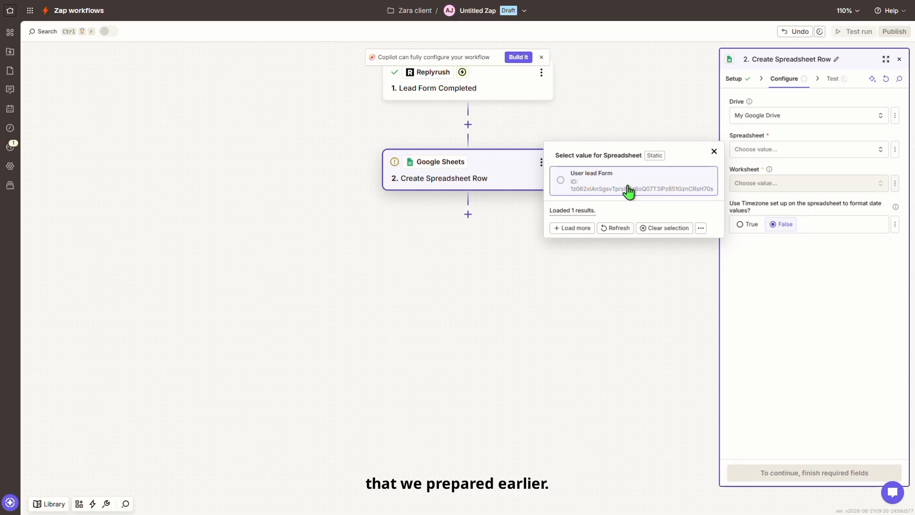
click(628, 191)
click(761, 184)
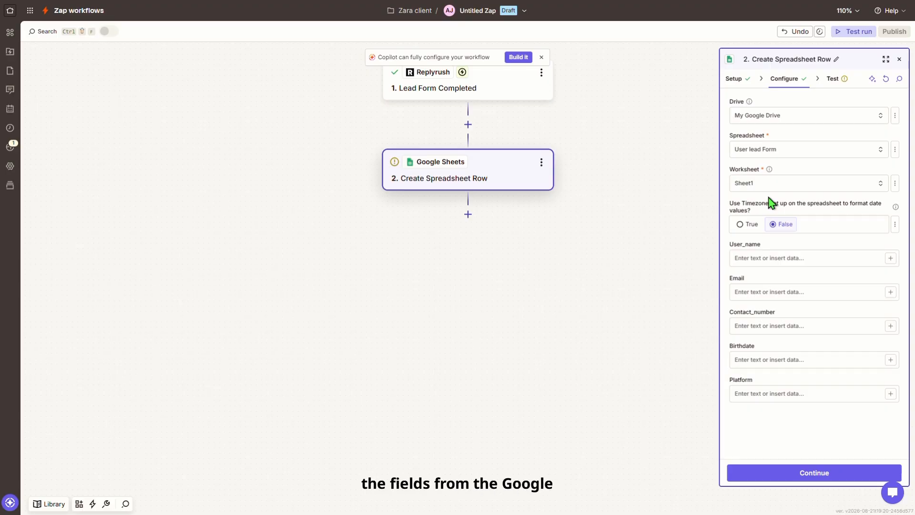
click(744, 224)
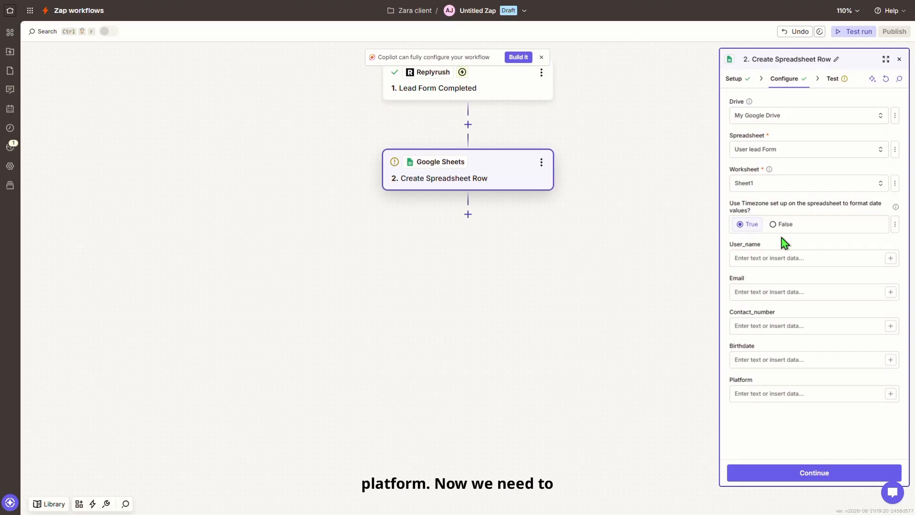
Map User_name to the contact's display name and pick ReplyRush data for the Email column
click(890, 260)
scroll(643, 286, down, 3)
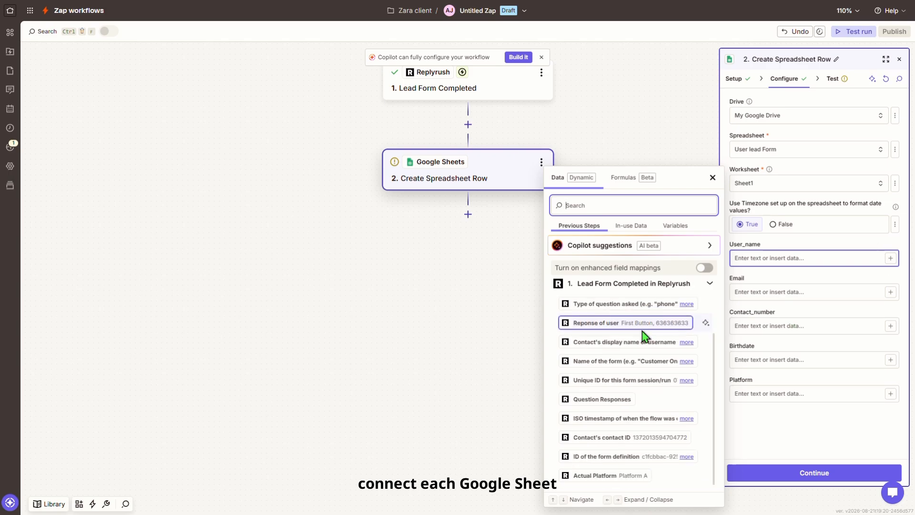
click(619, 342)
click(890, 305)
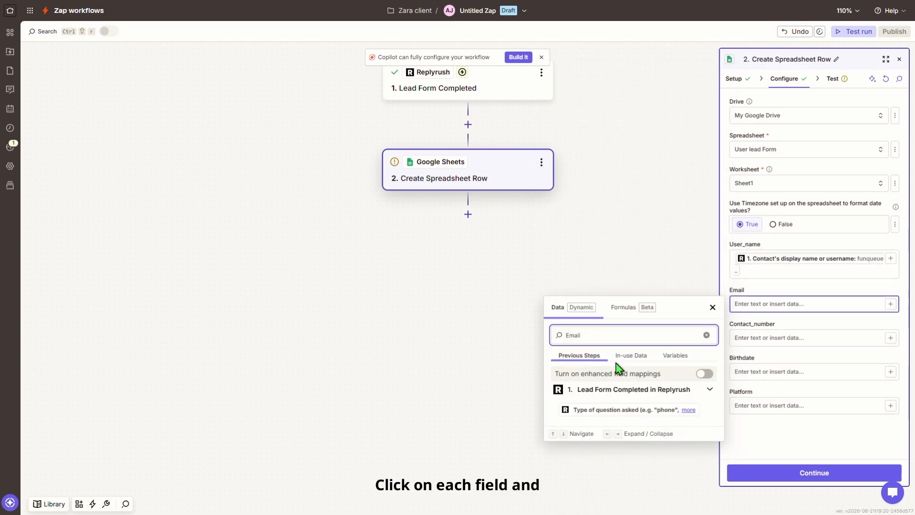
click(631, 355)
click(607, 335)
key(BackSpace)
key(BackSpace)
key(BackSpace)
key(BackSpace)
key(BackSpace)
click(579, 116)
scroll(658, 428, down, 2)
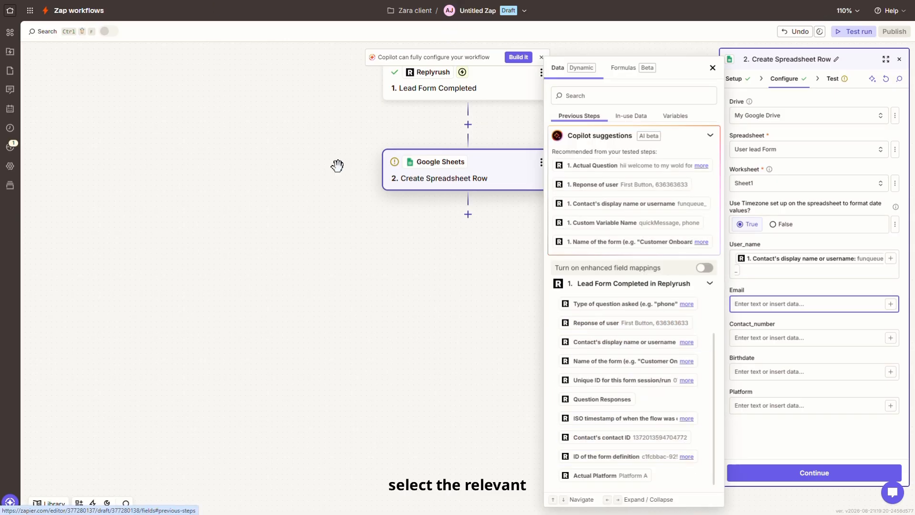
click(633, 96)
scroll(691, 429, down, 2)
scroll(692, 322, up, 4)
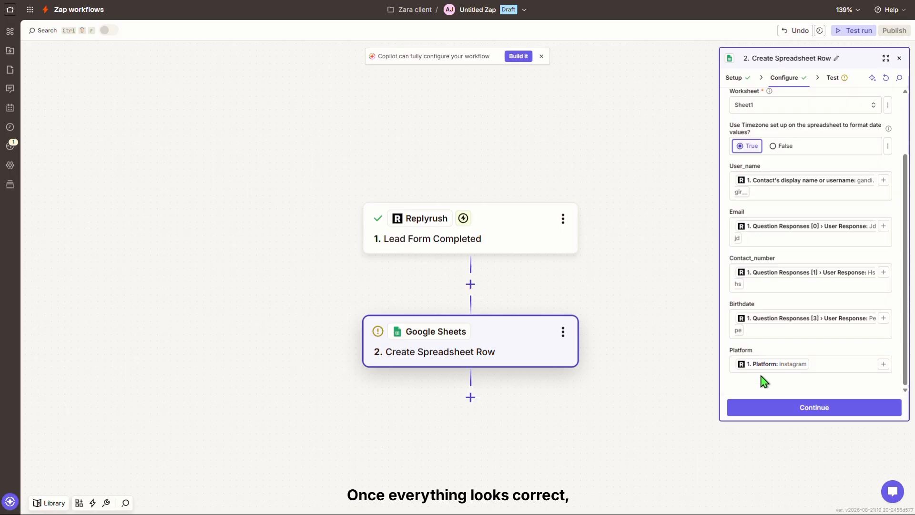
scroll(786, 343, up, 3)
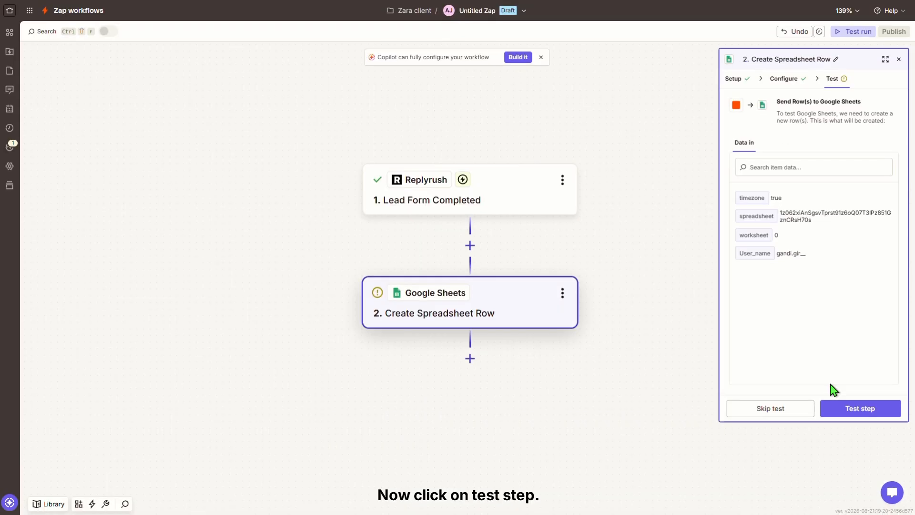
Send a test lead row to the sheet and publish the Zap as 'User lead Zap'
click(840, 408)
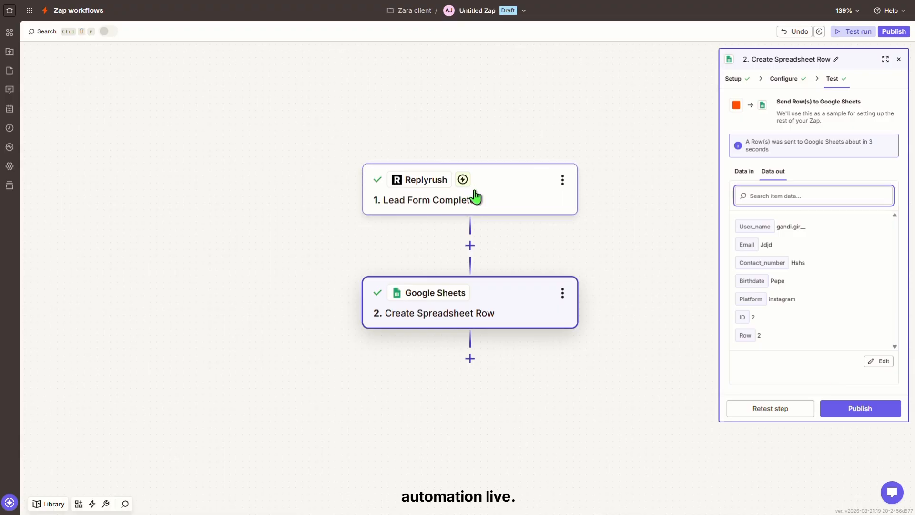
click(839, 407)
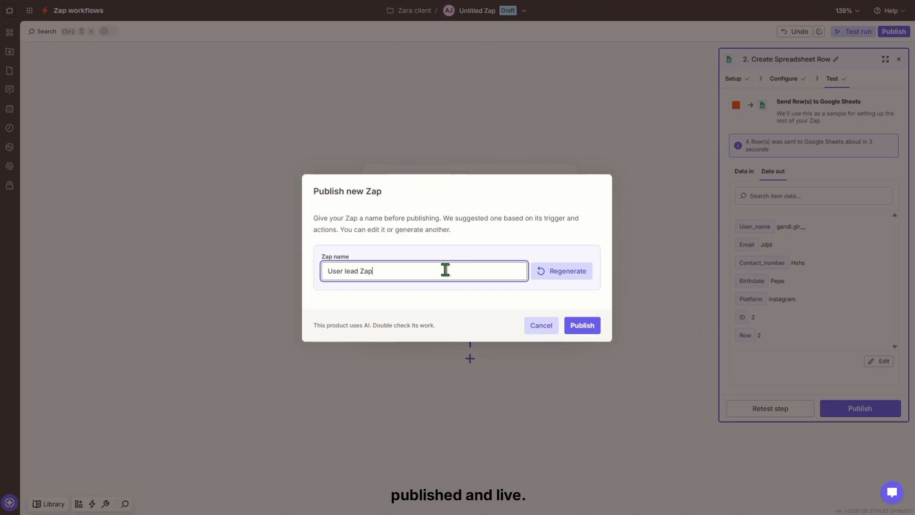
click(590, 325)
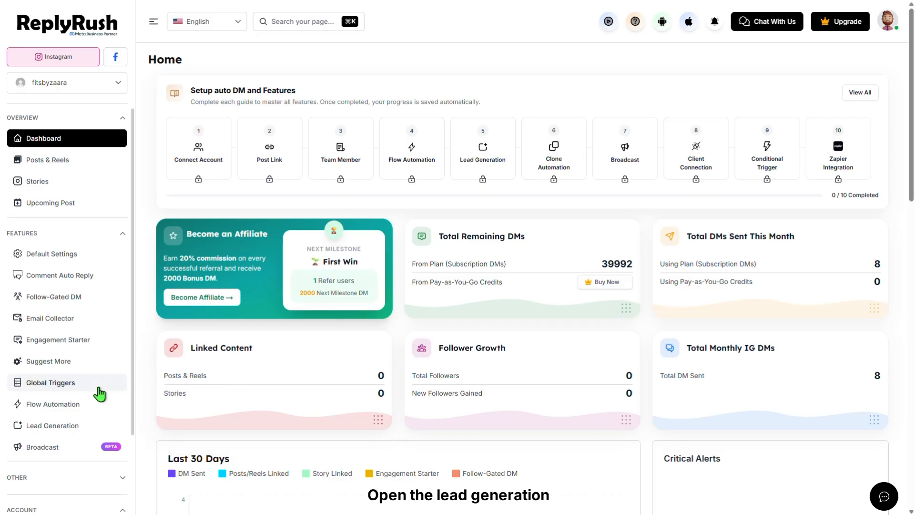
Start a new ReplyRush lead generation form named Zara Client
scroll(97, 392, down, 2)
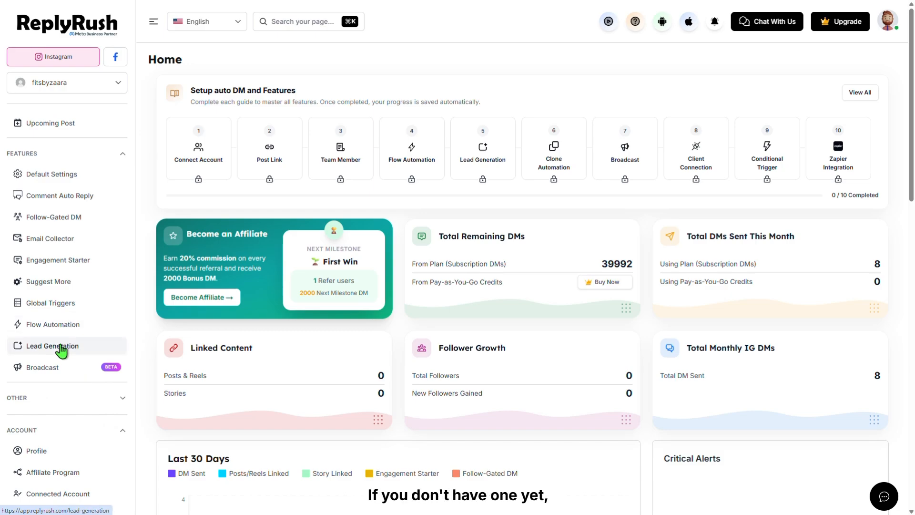
click(61, 348)
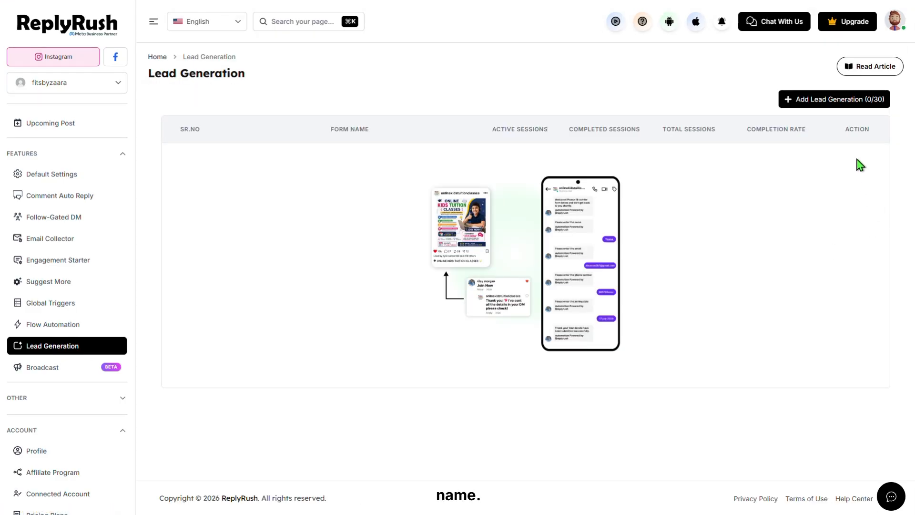
click(851, 104)
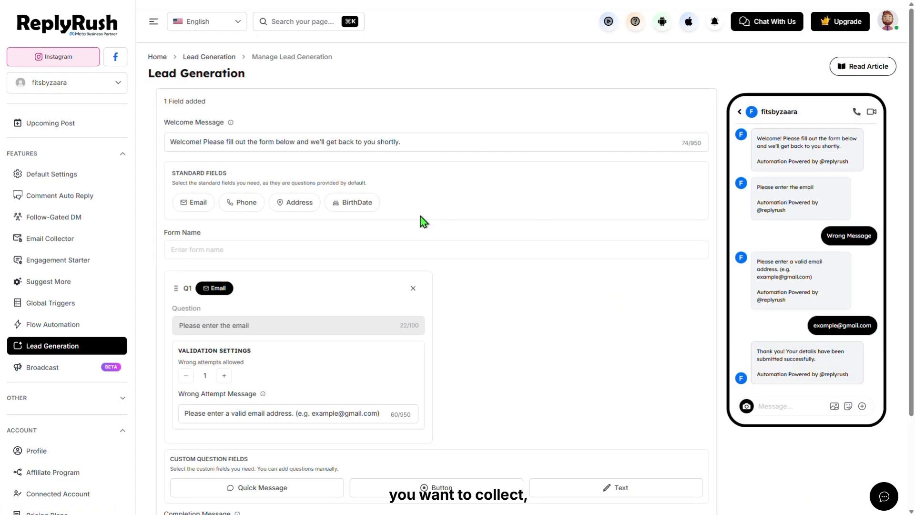
scroll(425, 221, down, 2)
click(262, 167)
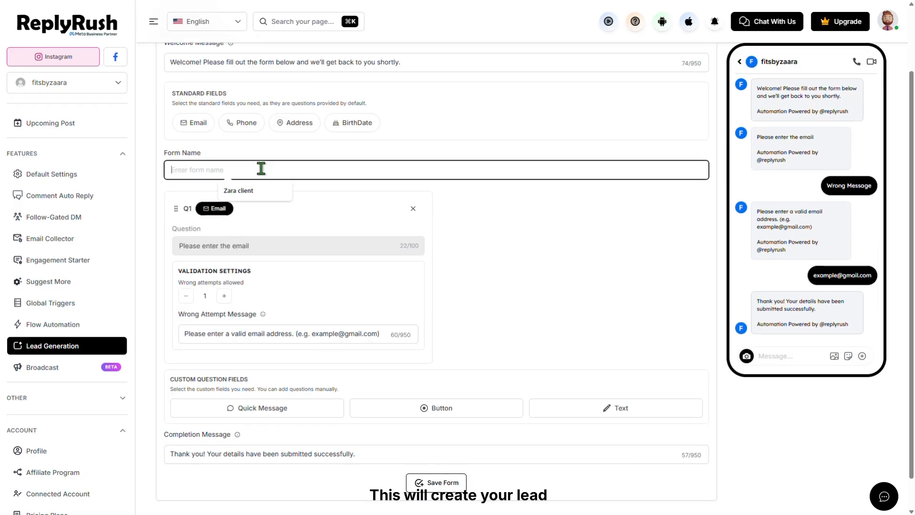
click(237, 191)
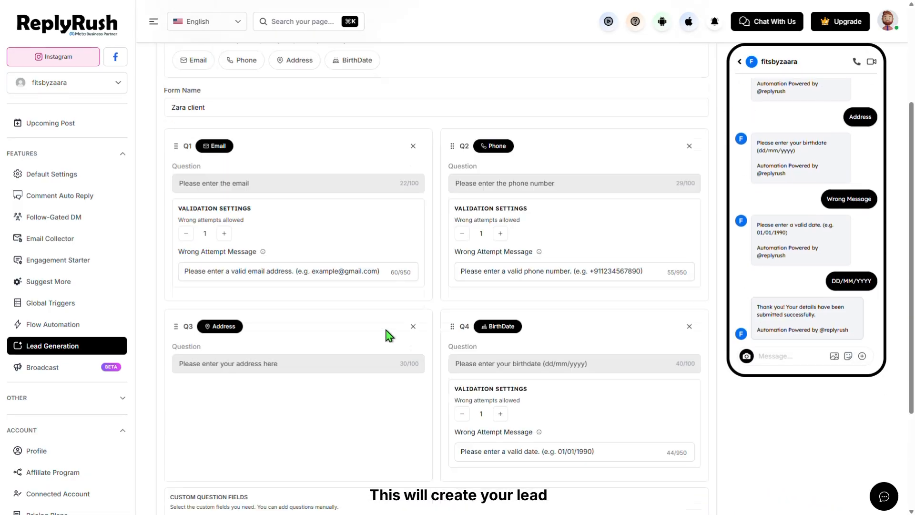
Add the question 'Are you Intrested..?' with reply title I'm Interested, save the form, and go to Posts & Reels
scroll(389, 334, down, 3)
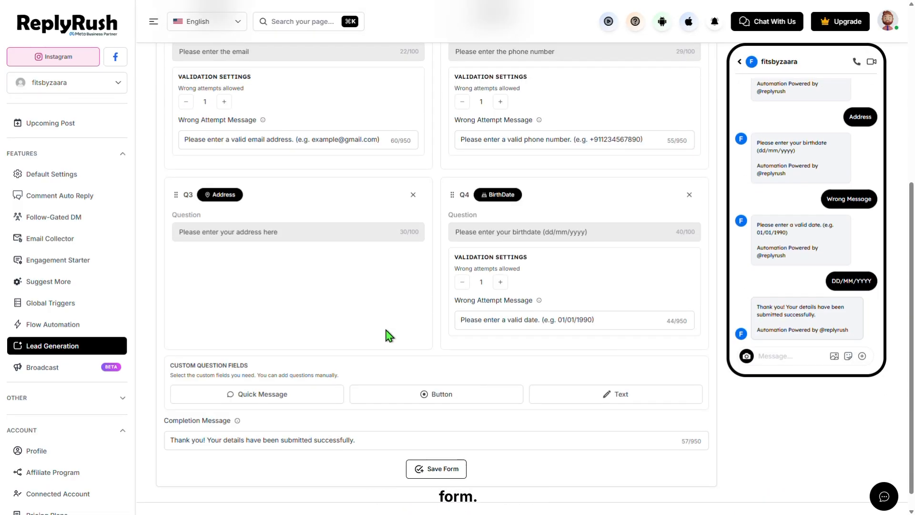
scroll(386, 333, down, 1)
click(291, 370)
click(234, 391)
text(Are you Intrested..?)
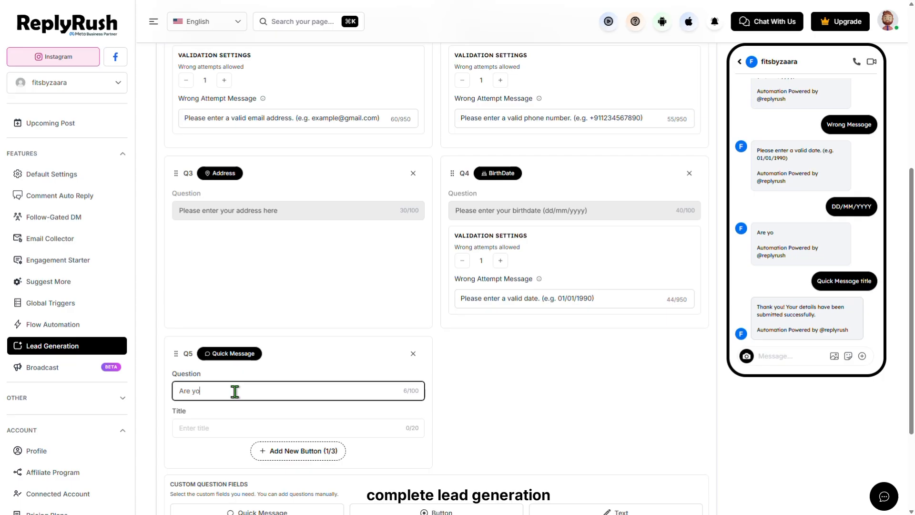
click(206, 429)
click(246, 442)
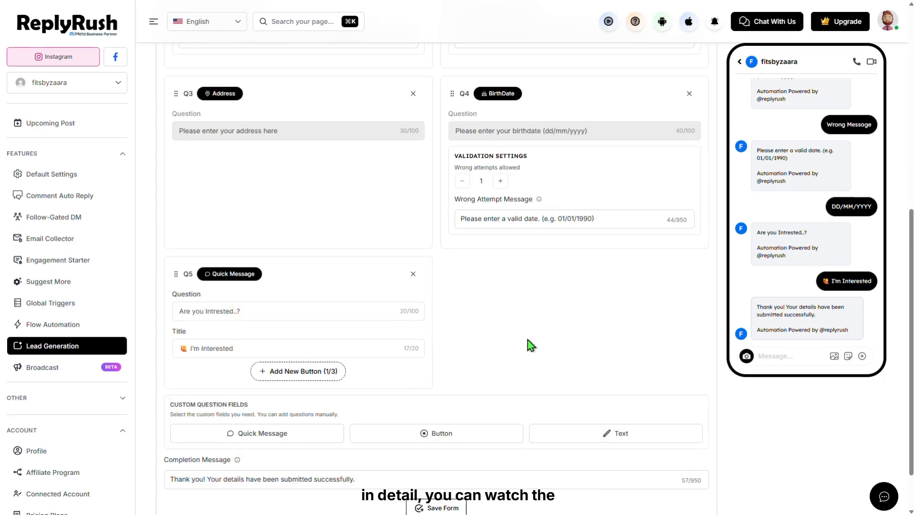
scroll(515, 381, down, 2)
click(460, 447)
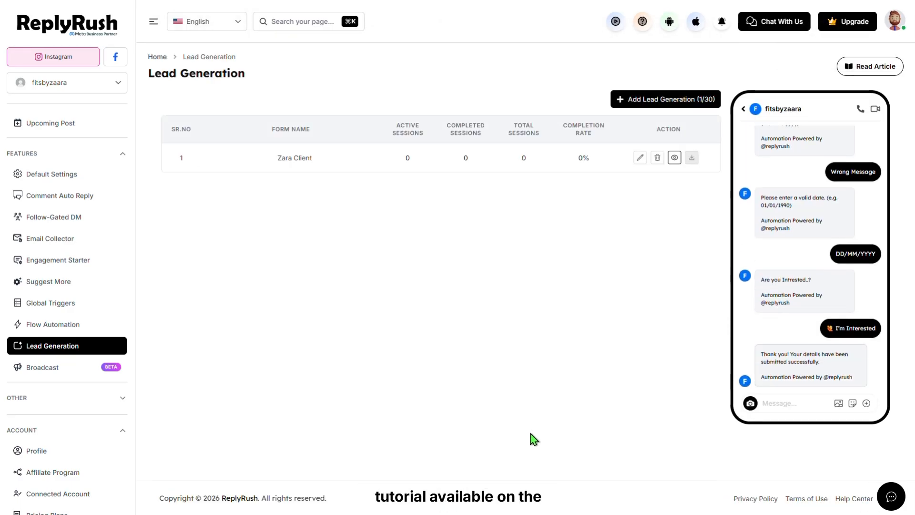
scroll(98, 271, up, 2)
click(47, 162)
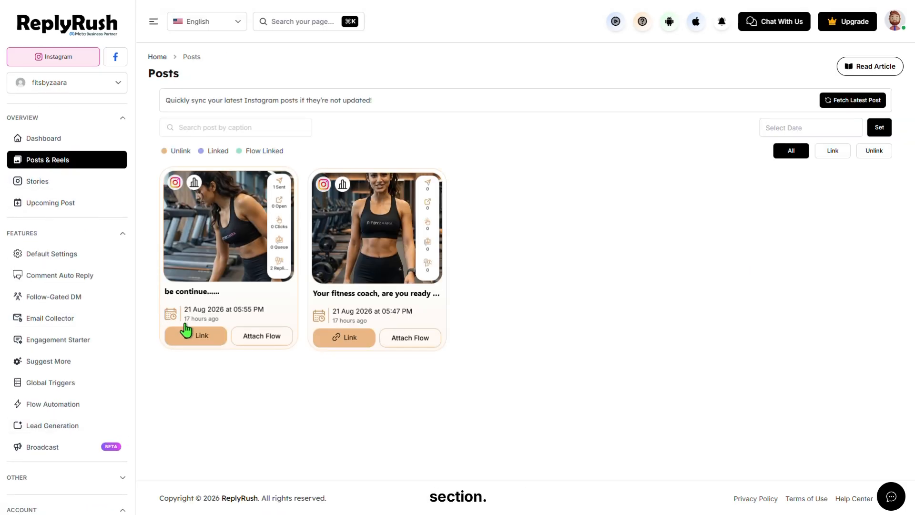
Link an automation to the first post, triggered by All Comments
click(213, 345)
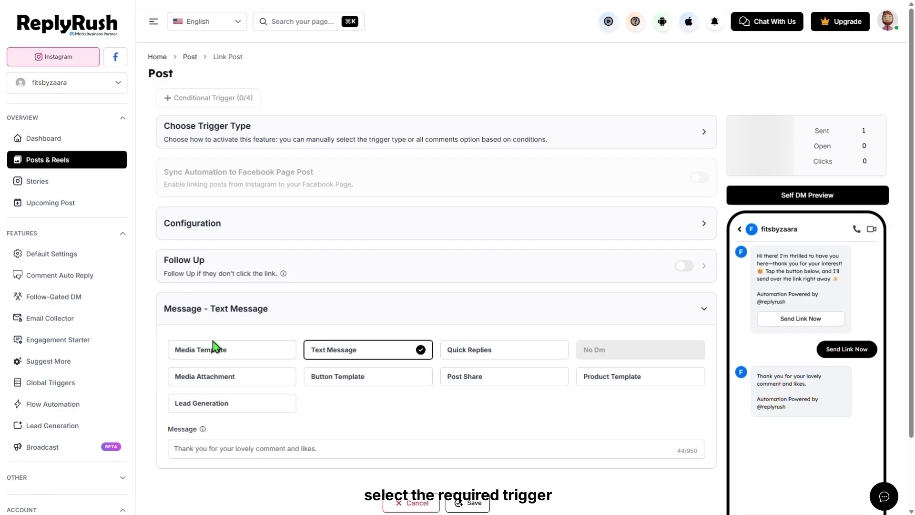
click(309, 150)
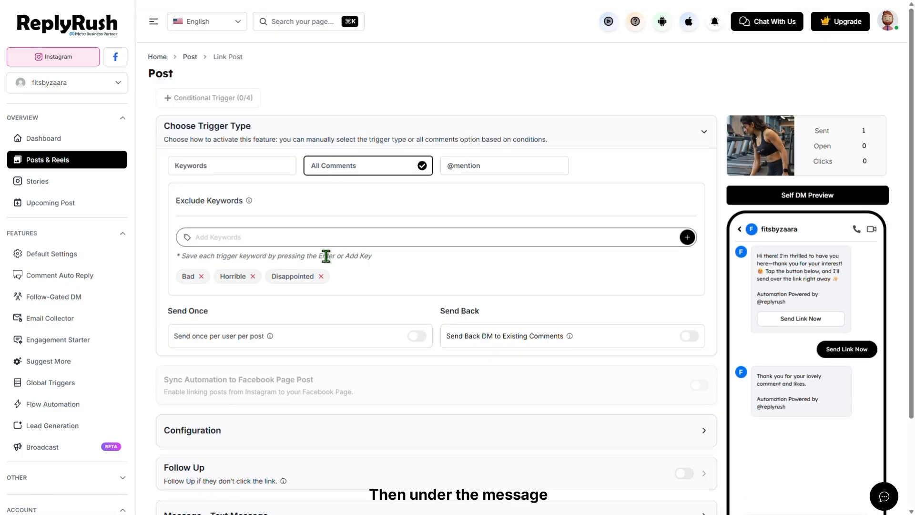
scroll(303, 348, down, 2)
click(303, 349)
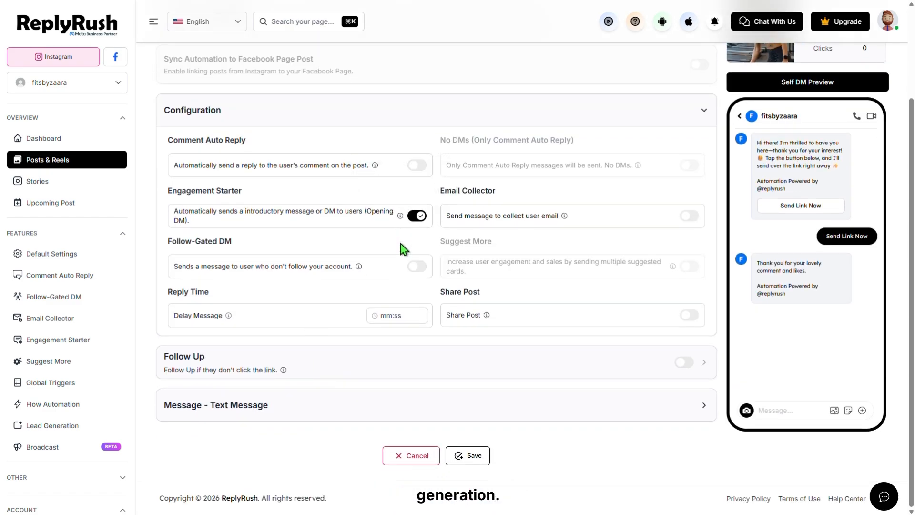
Make the DM a Lead Generation message using the Zara Client form and save the automation
click(354, 403)
click(247, 324)
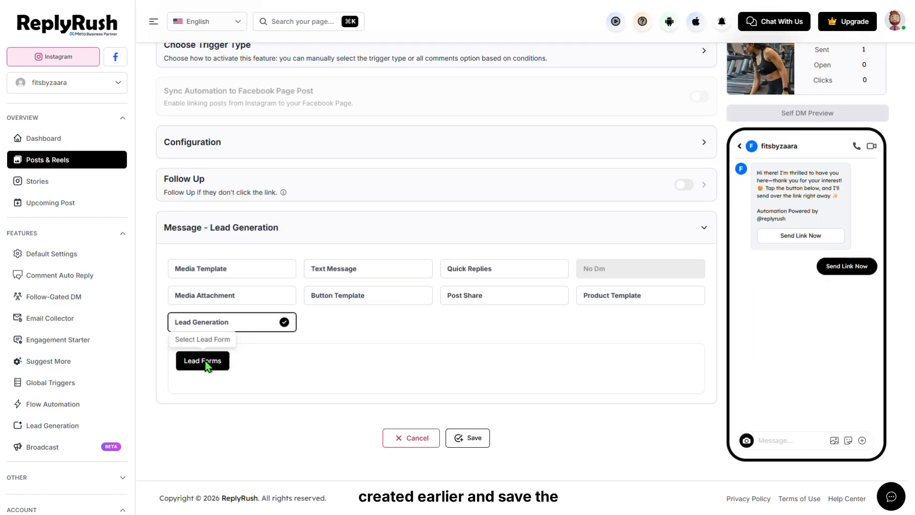
click(205, 362)
click(460, 461)
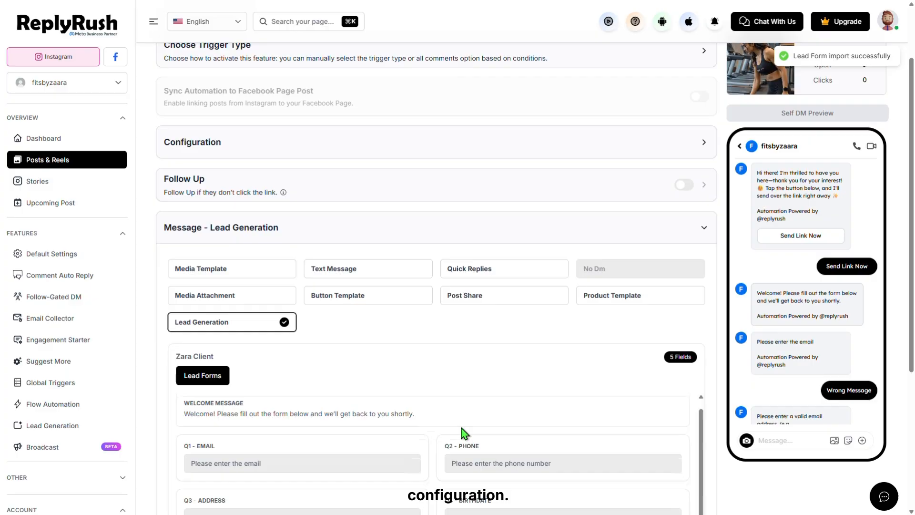
scroll(464, 432, down, 5)
click(465, 456)
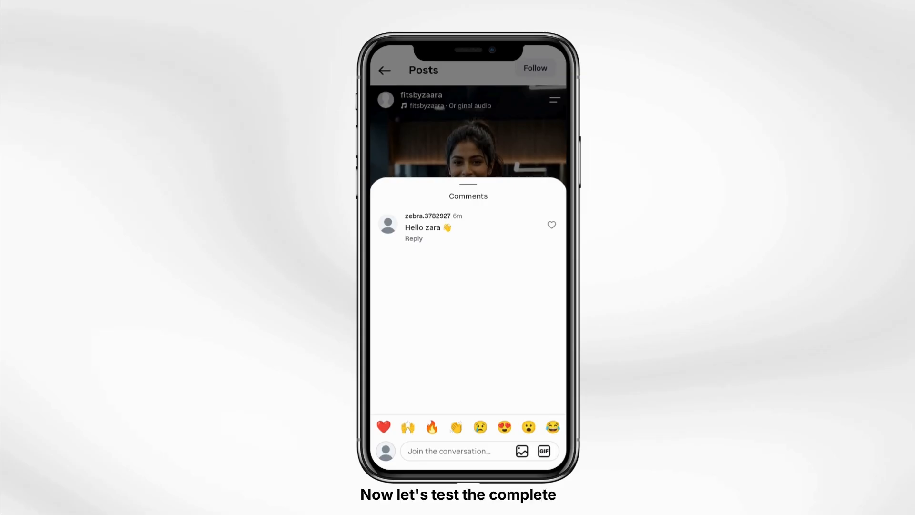
Comment 'Hey zara' on the post and request the form link in the DM
text(zara)
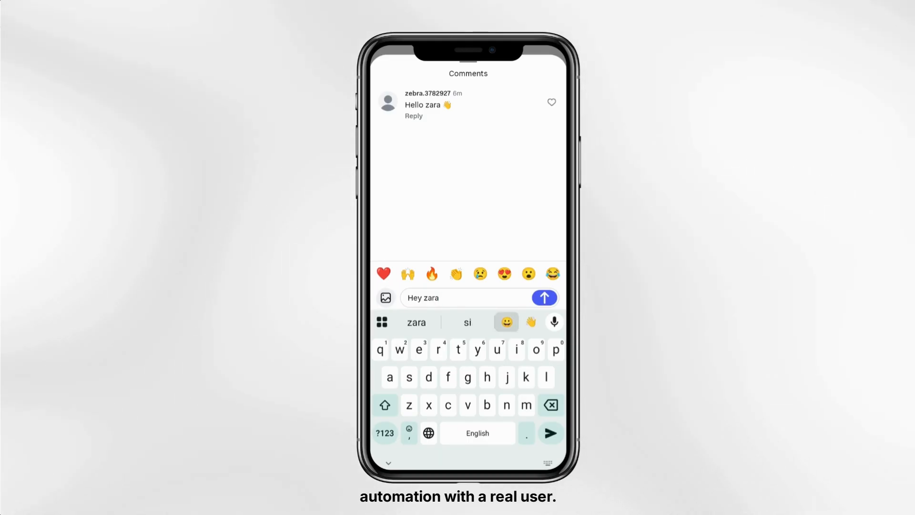
key(Return)
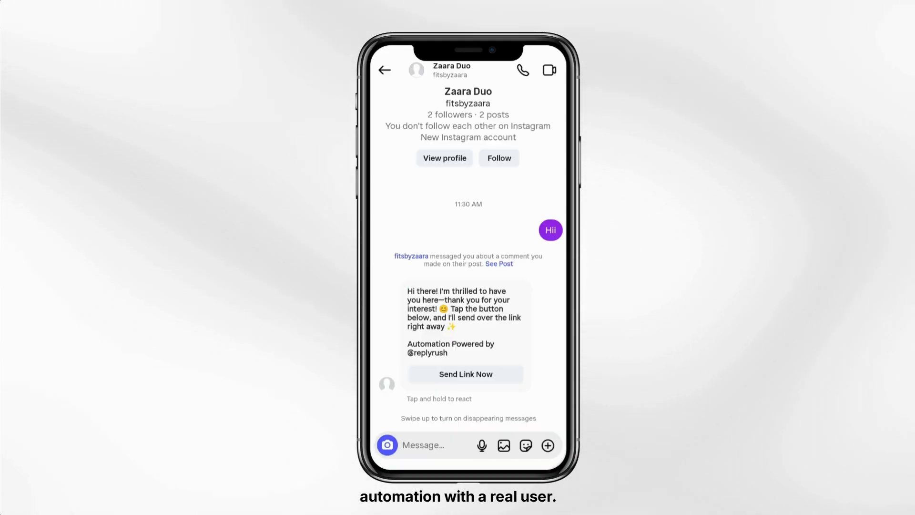
click(466, 373)
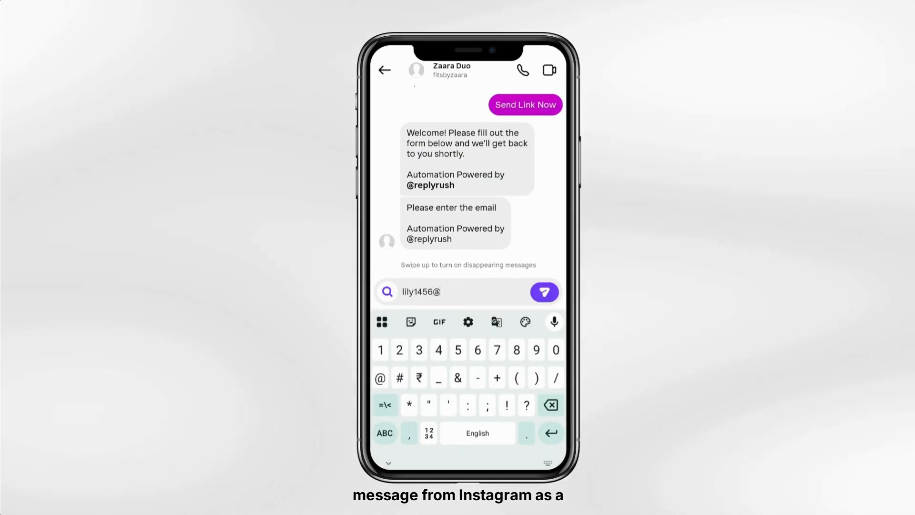
Reply in the DM with an email address and a phone number
text(gmail.com)
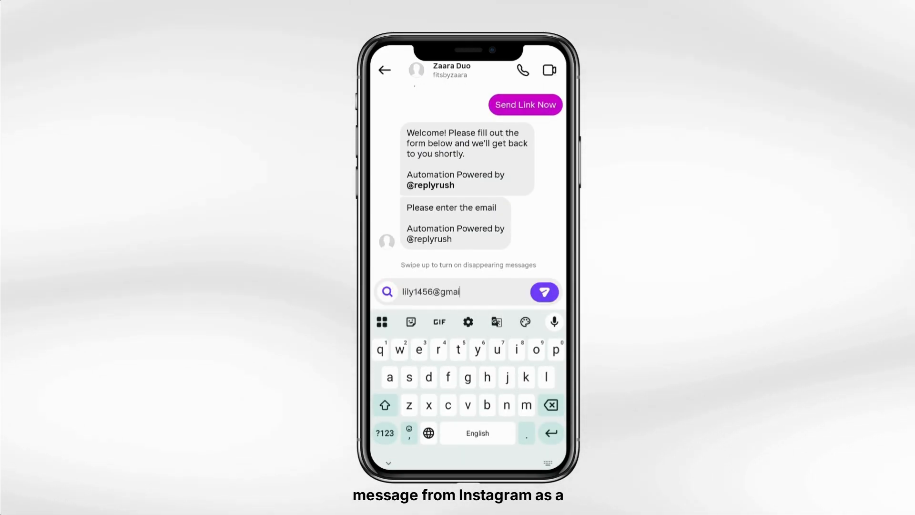
key(Return)
click(384, 433)
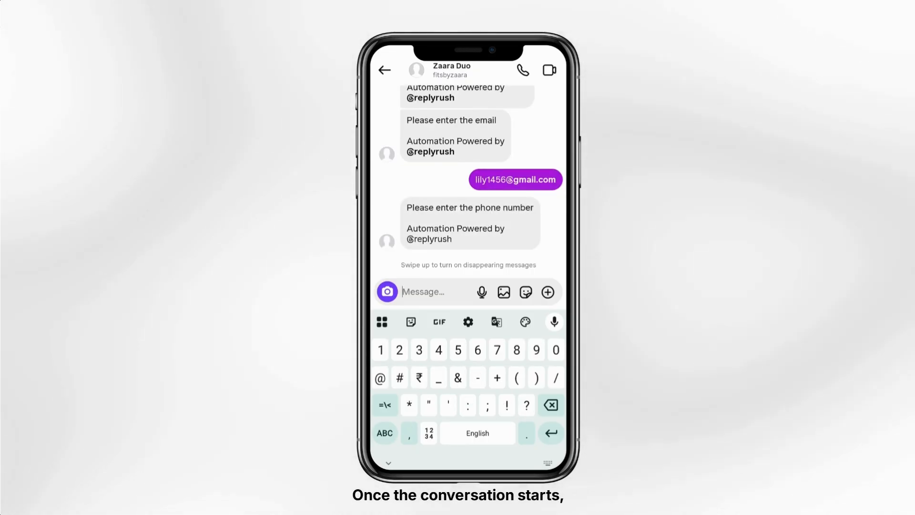
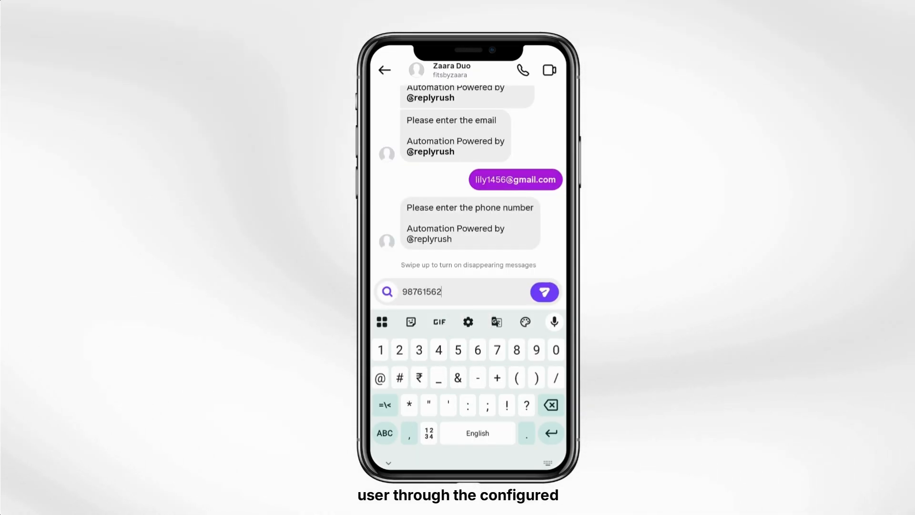
key(Return)
Answer California as the address, 06/03/1999 as the birthdate, and choose I'm Interested
text(California)
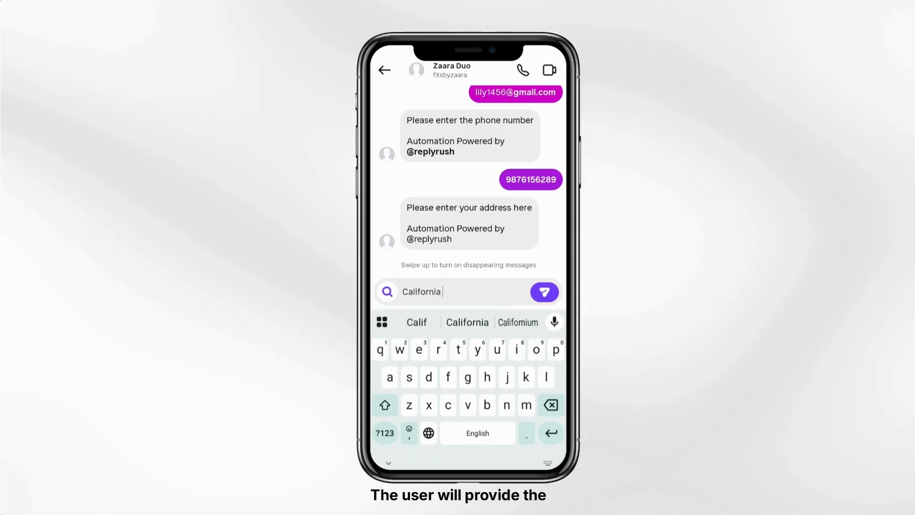
key(Return)
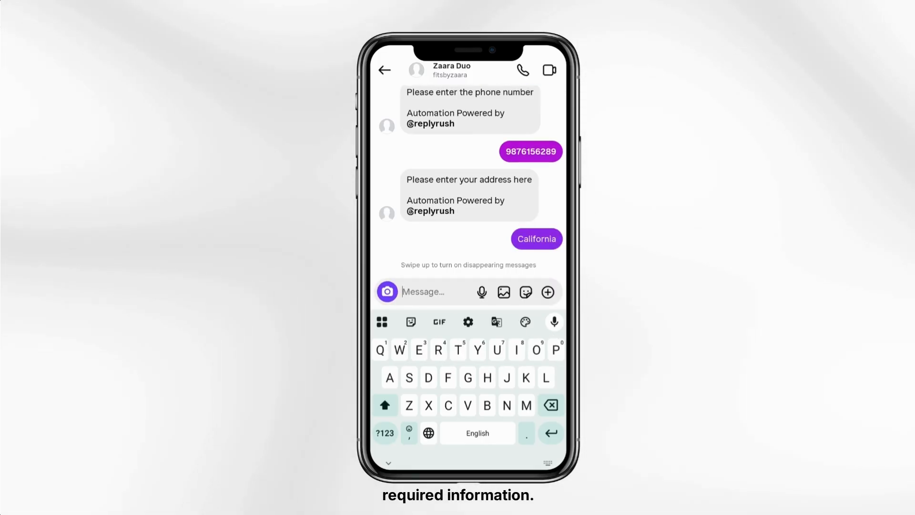
click(384, 432)
text(06/03/1999)
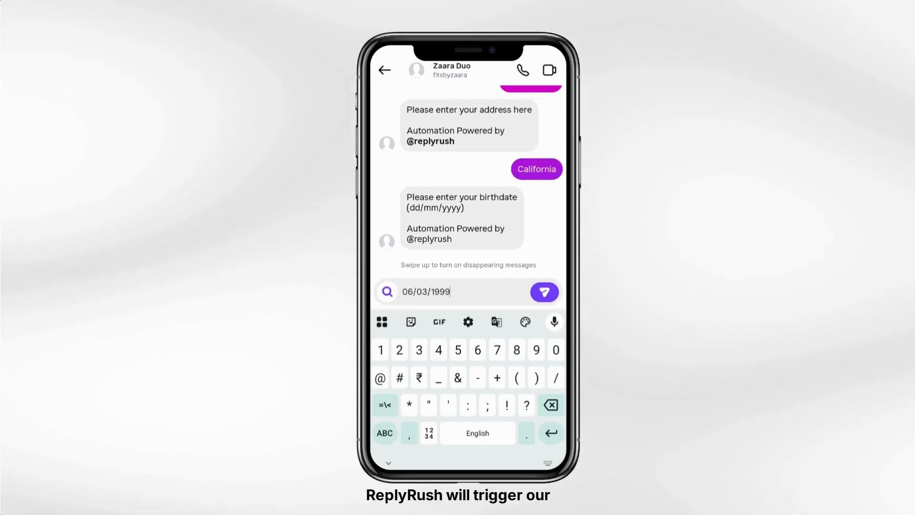
key(Return)
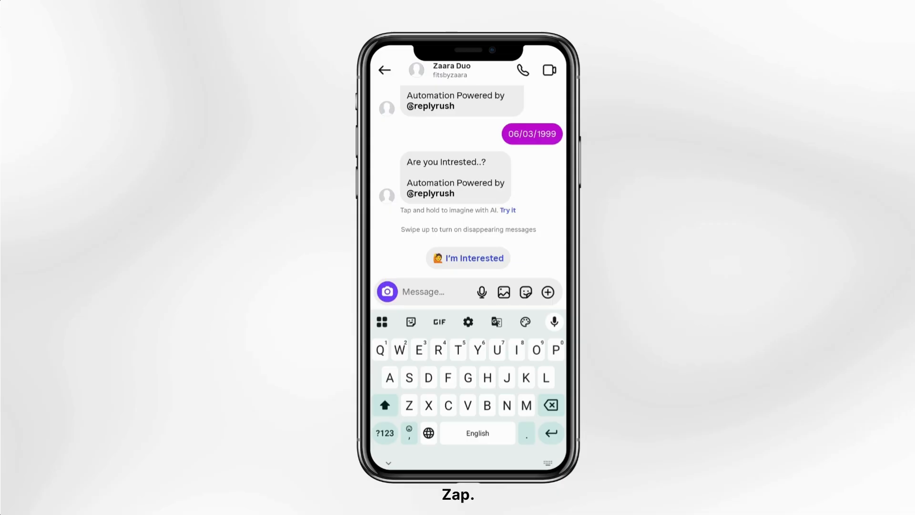
click(468, 258)
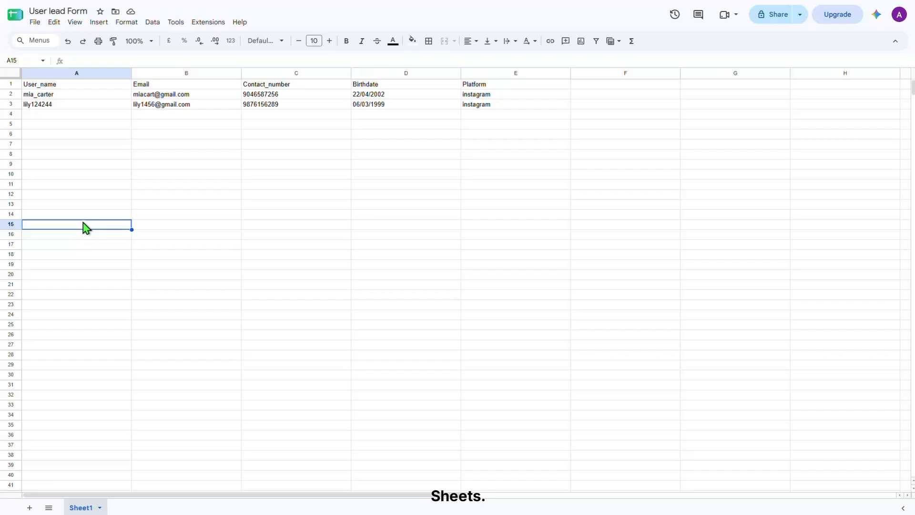